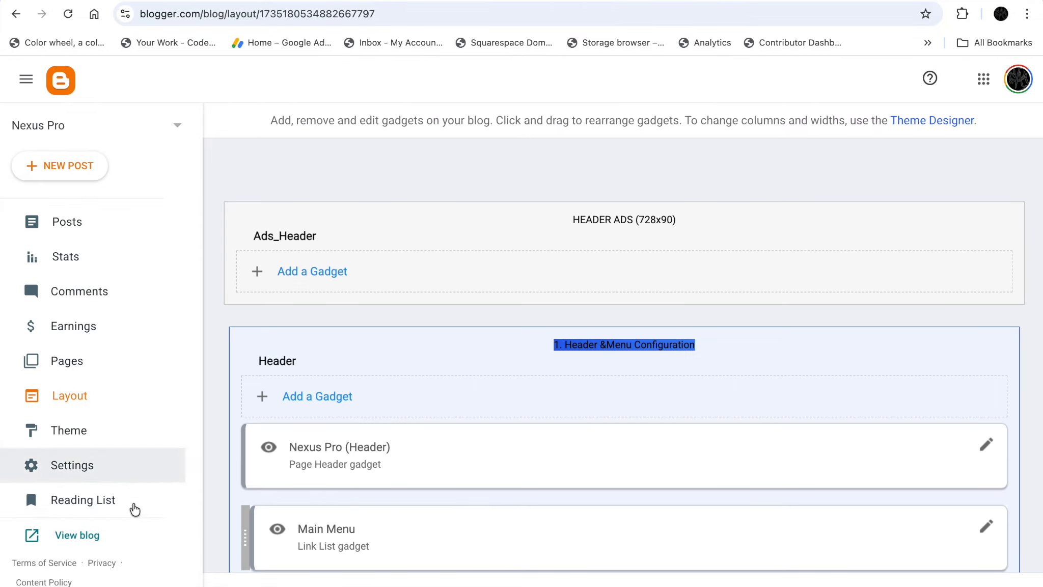
Open the live blog, examine its homepage sections down to the post list, and return to the layout editor
{"action": "left_click", "coordinate": [95, 537]}
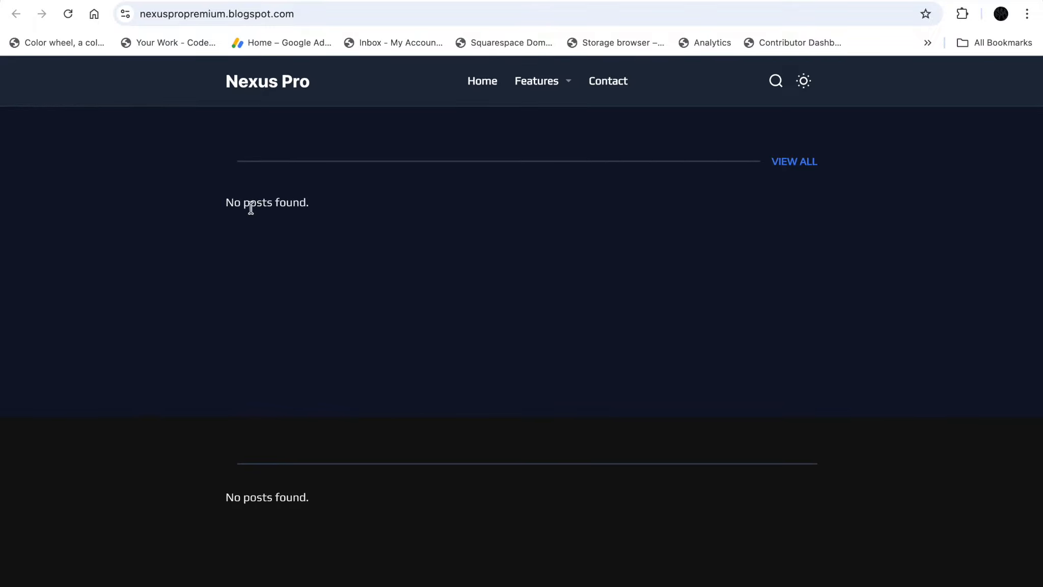
{"action": "scroll", "coordinate": [264, 240], "scroll_direction": "down", "scroll_amount": 5}
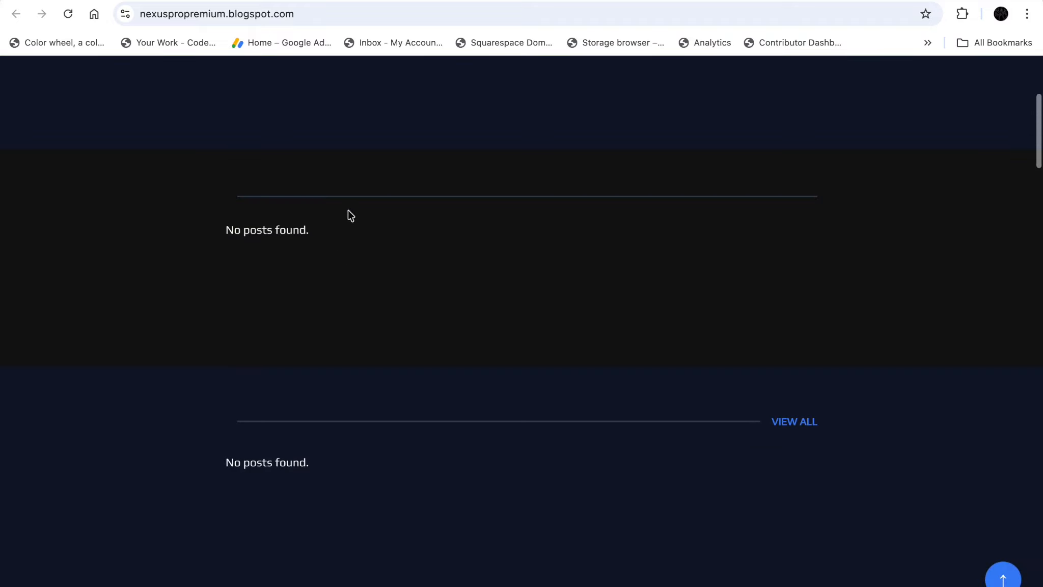
{"action": "scroll", "coordinate": [255, 232], "scroll_direction": "down", "scroll_amount": 4}
{"action": "scroll", "coordinate": [256, 235], "scroll_direction": "up", "scroll_amount": 7}
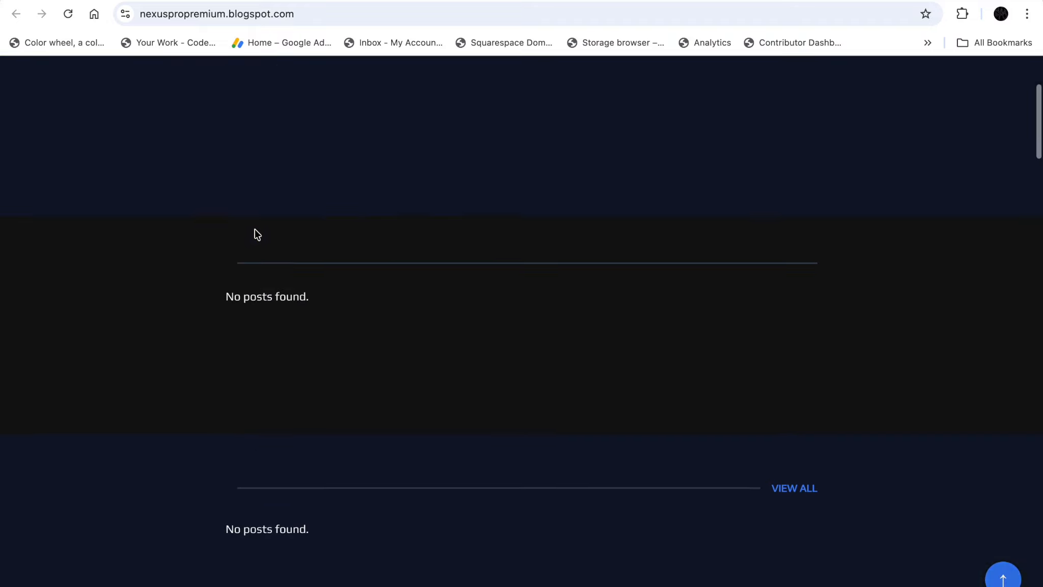
{"action": "scroll", "coordinate": [239, 357], "scroll_direction": "up", "scroll_amount": 3}
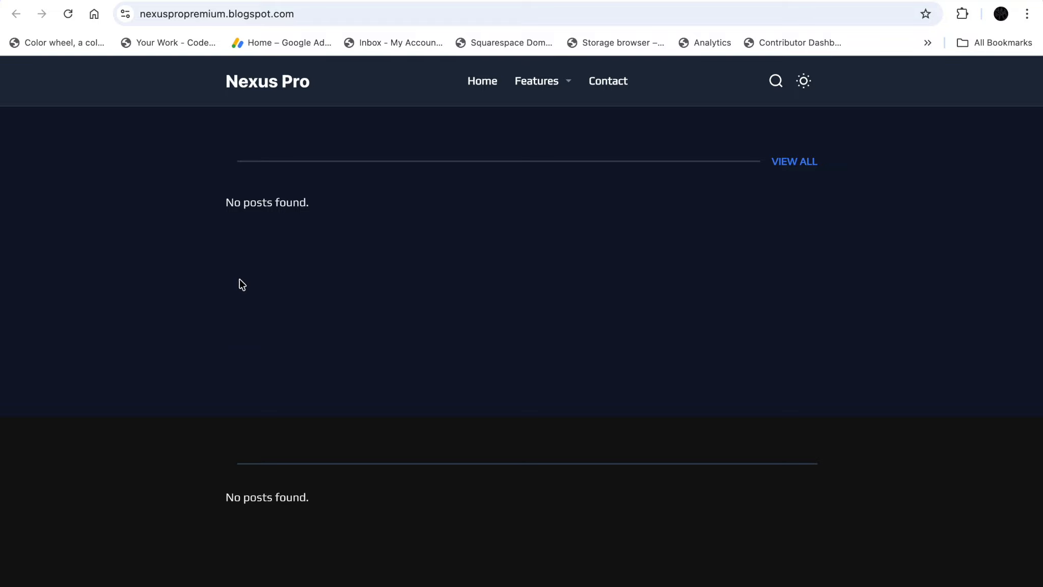
{"action": "scroll", "coordinate": [242, 338], "scroll_direction": "down", "scroll_amount": 9}
{"action": "scroll", "coordinate": [241, 336], "scroll_direction": "down", "scroll_amount": 12}
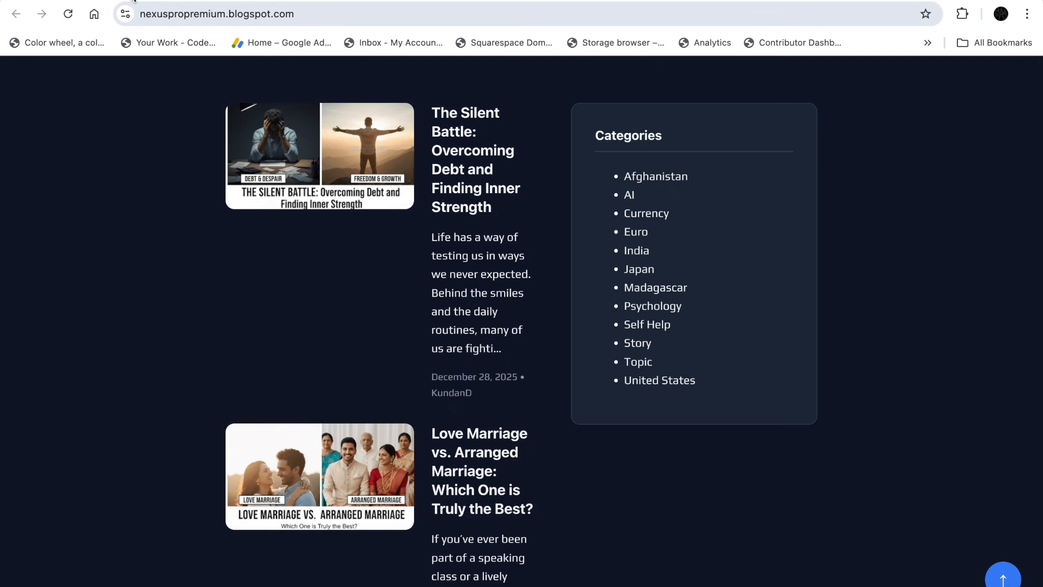
{"action": "left_click", "coordinate": [132, 1]}
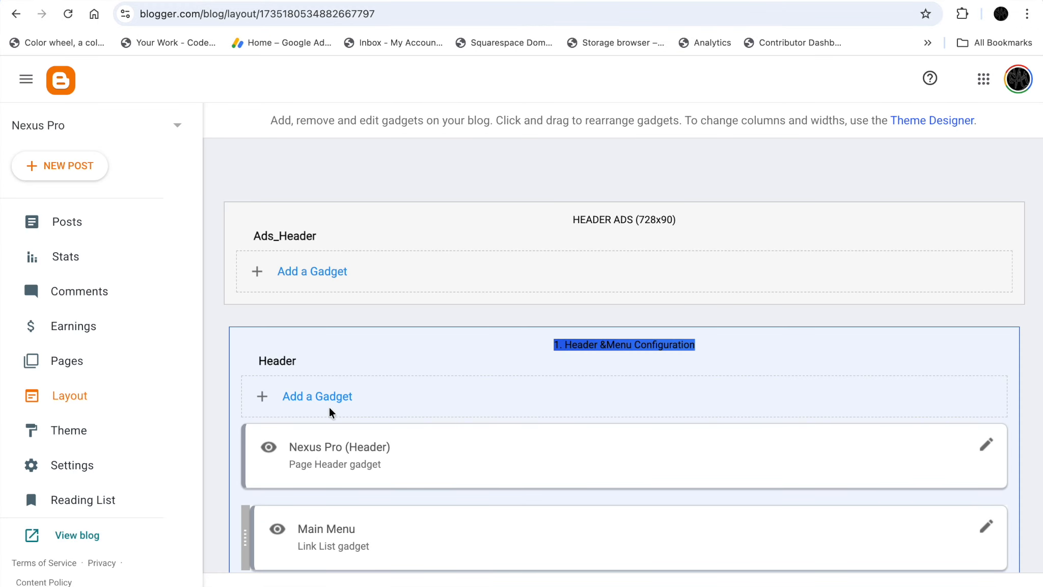
Open the settings of the Featured gadget in Home_Hero and compare it with the first section on the live blog
{"action": "scroll", "coordinate": [329, 407], "scroll_direction": "down", "scroll_amount": 10}
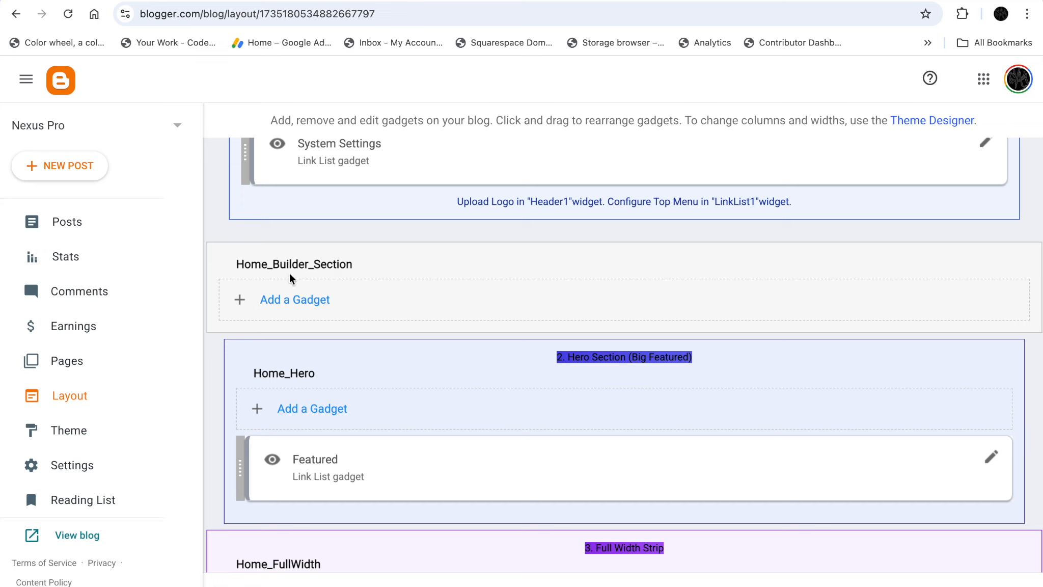
{"action": "scroll", "coordinate": [326, 390], "scroll_direction": "down", "scroll_amount": 2}
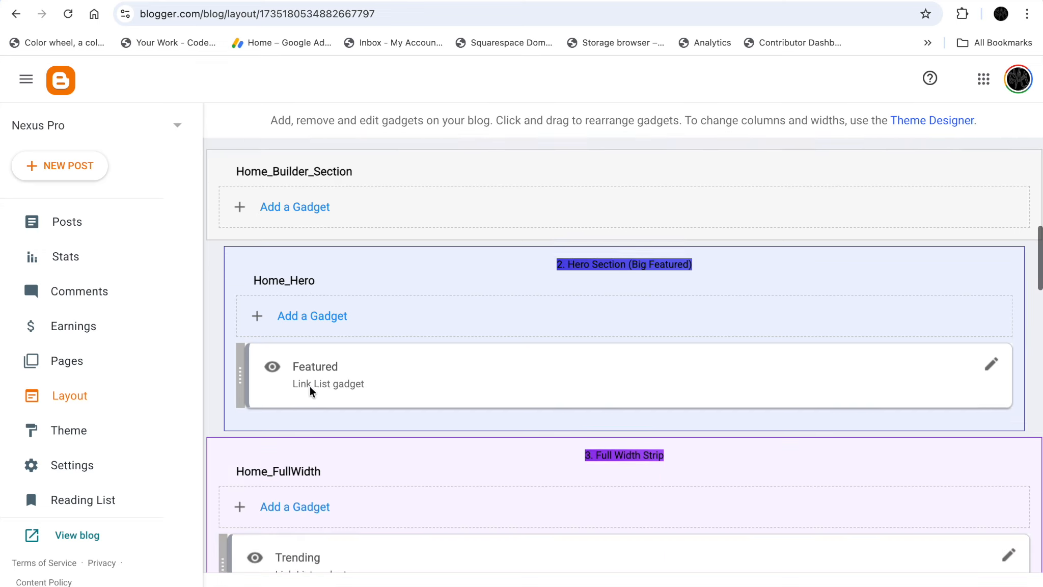
{"action": "left_click", "coordinate": [990, 362]}
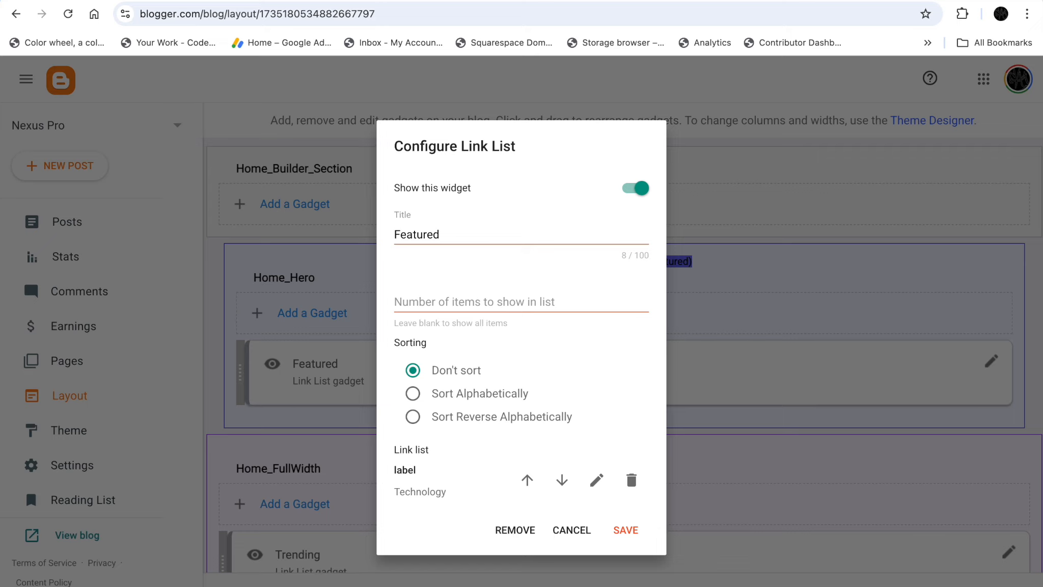
{"action": "left_click", "coordinate": [279, 18]}
{"action": "scroll", "coordinate": [398, 268], "scroll_direction": "up", "scroll_amount": 10}
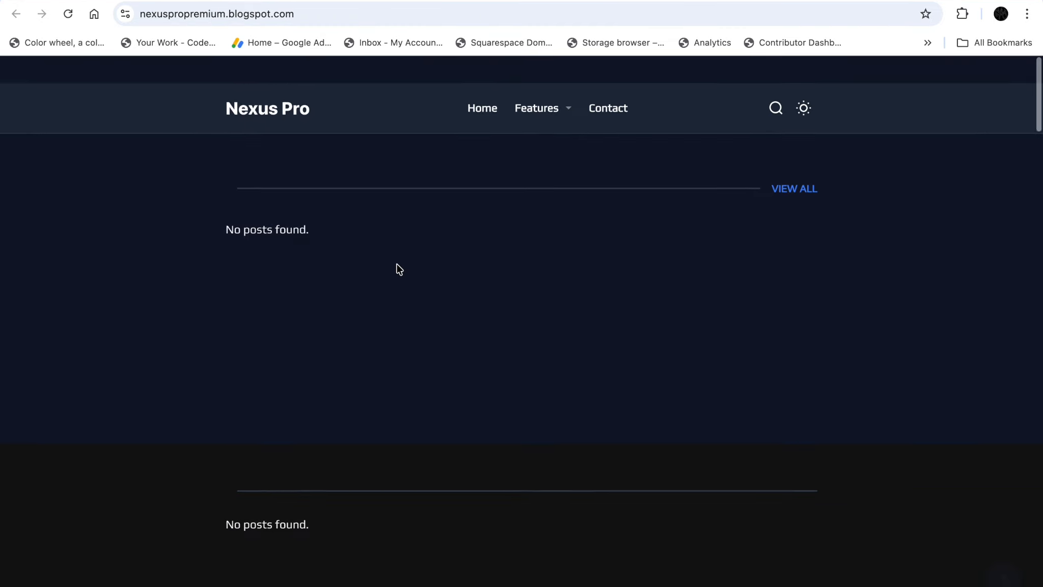
{"action": "scroll", "coordinate": [397, 268], "scroll_direction": "down", "scroll_amount": 1}
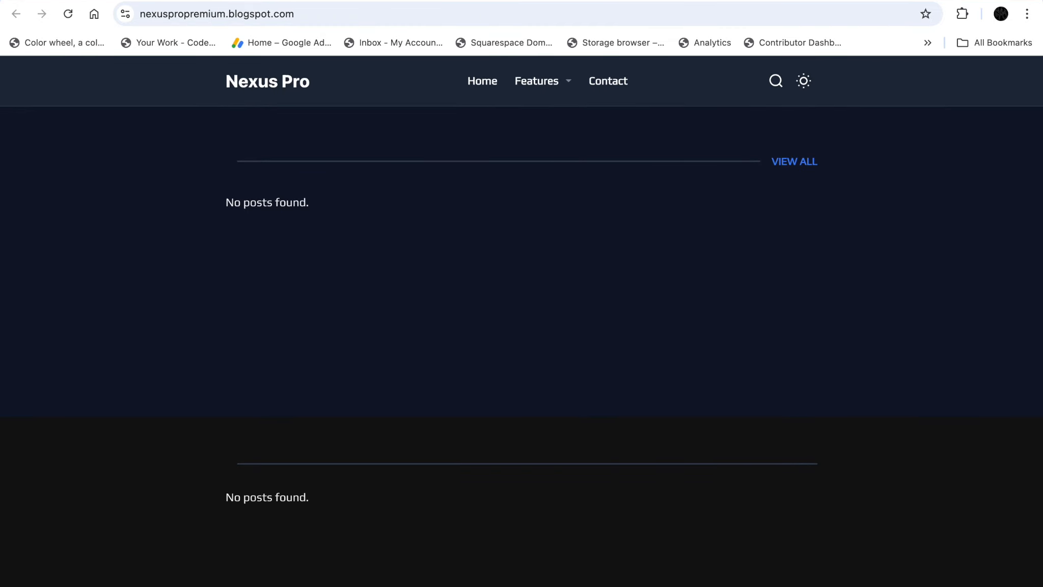
{"action": "left_click", "coordinate": [146, 1]}
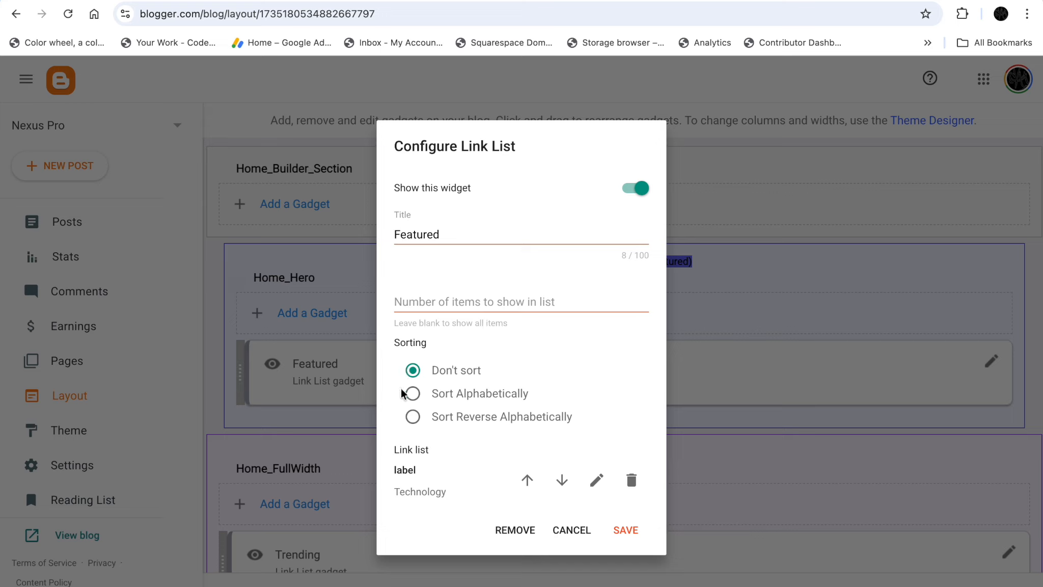
Set the Featured gadget's status item to off, then save the gadget and the layout
{"action": "scroll", "coordinate": [451, 371], "scroll_direction": "down", "scroll_amount": 3}
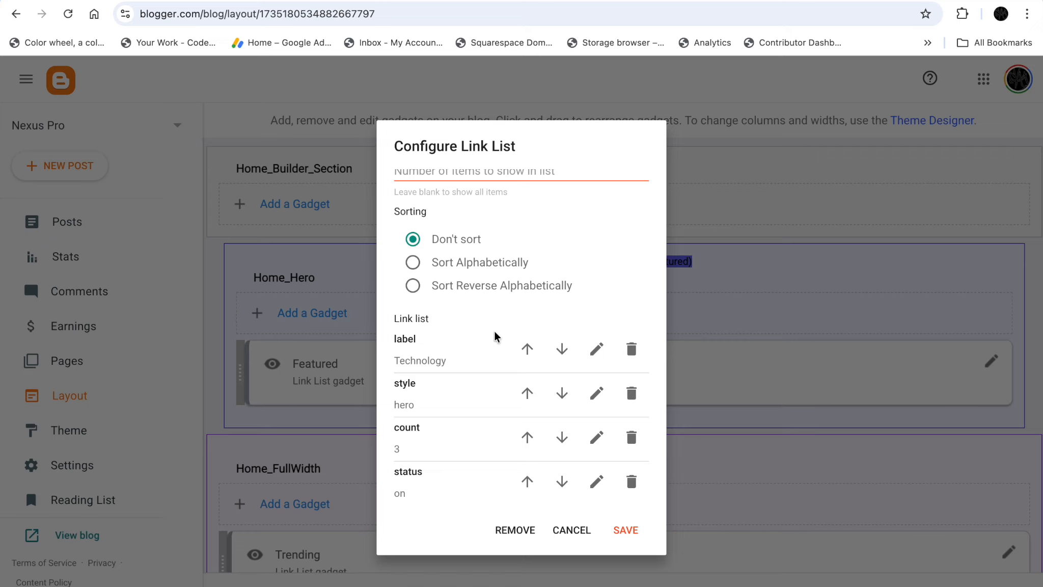
{"action": "scroll", "coordinate": [495, 333], "scroll_direction": "down", "scroll_amount": 1}
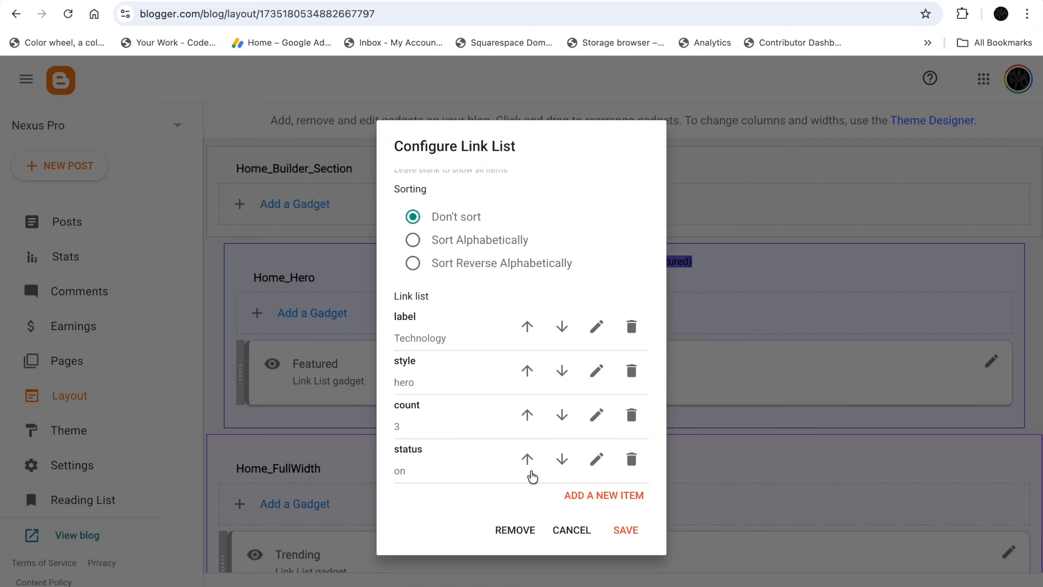
{"action": "left_click", "coordinate": [592, 461]}
{"action": "scroll", "coordinate": [459, 432], "scroll_direction": "down", "scroll_amount": 3}
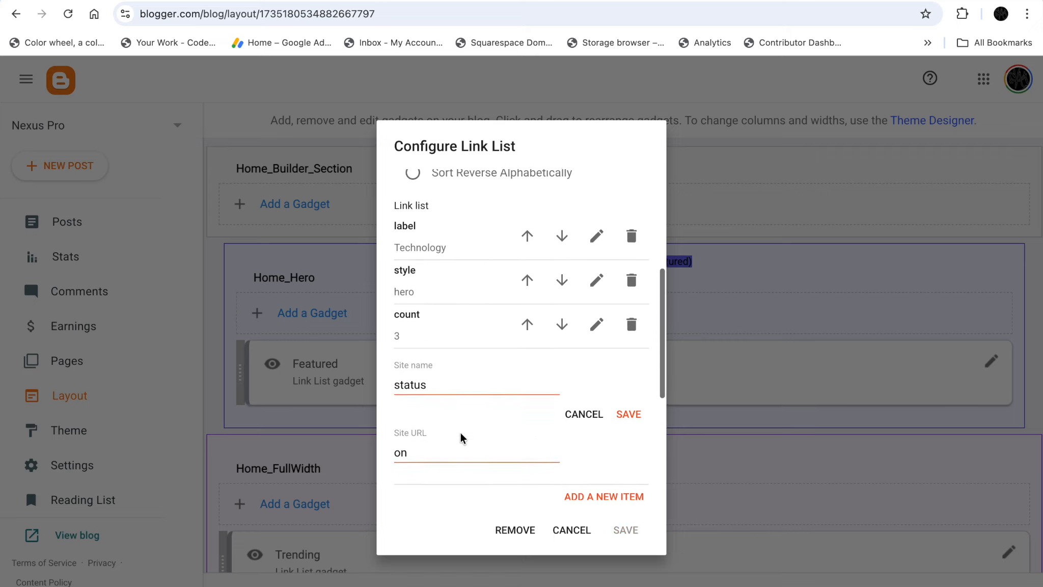
{"action": "left_click", "coordinate": [414, 453]}
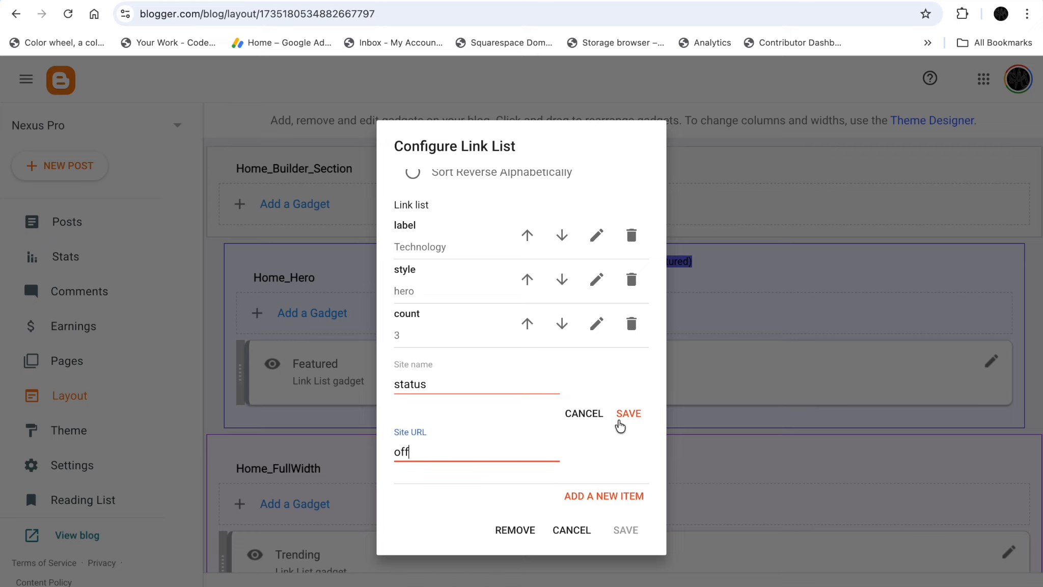
{"action": "left_click", "coordinate": [621, 419]}
{"action": "left_click", "coordinate": [631, 528]}
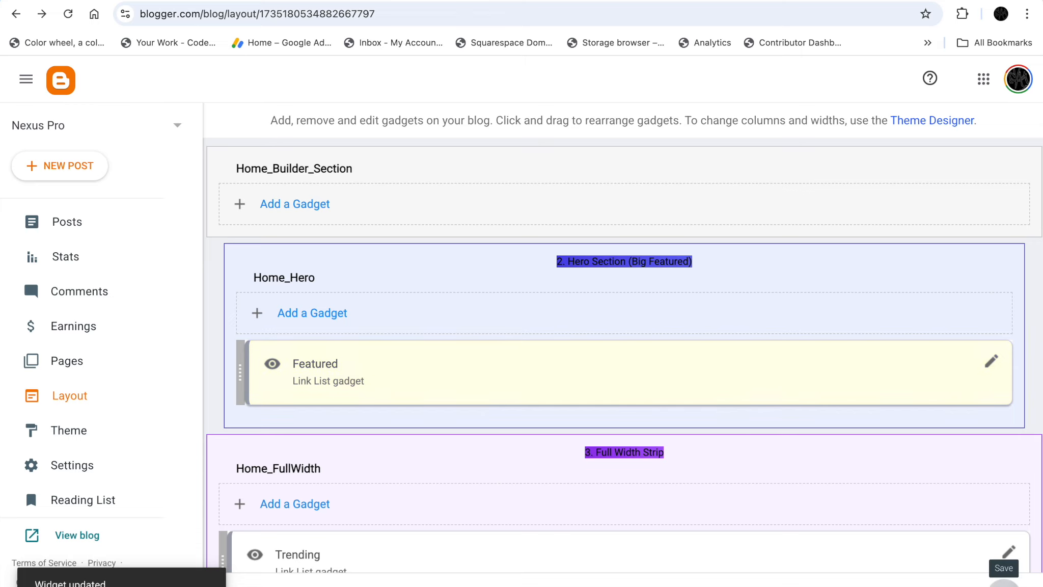
Reload the live blog and compare its first homepage section with the Home_FullWidth section in the layout editor
{"action": "left_click", "coordinate": [295, 0]}
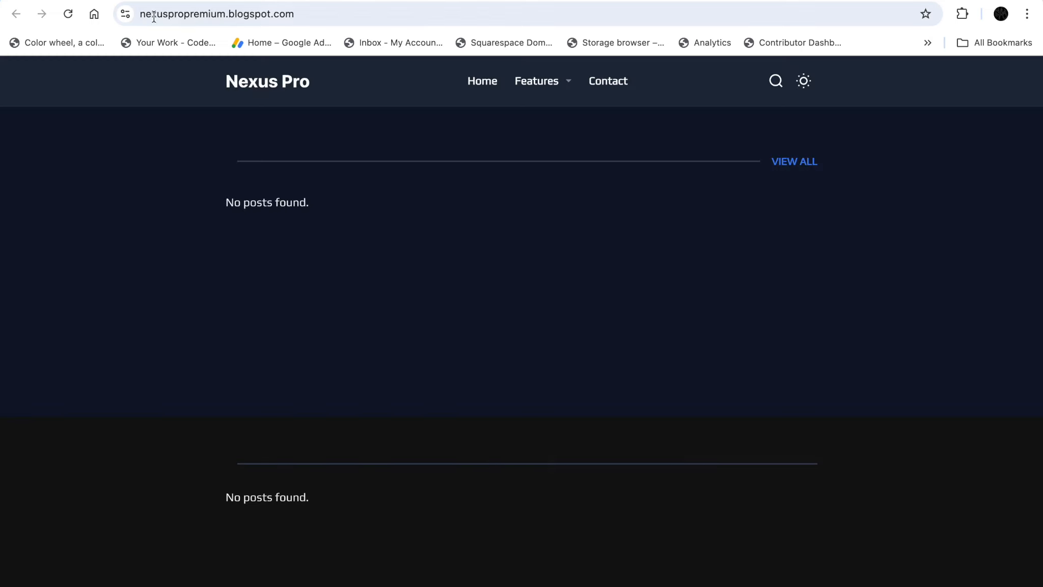
{"action": "left_click", "coordinate": [65, 17]}
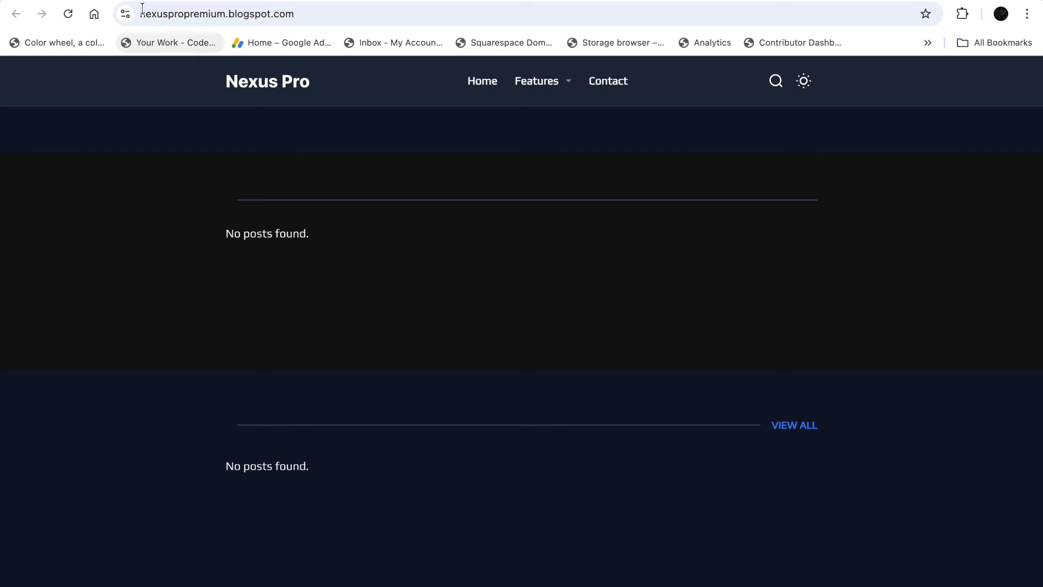
{"action": "left_click", "coordinate": [136, 0]}
{"action": "scroll", "coordinate": [361, 260], "scroll_direction": "down", "scroll_amount": 1}
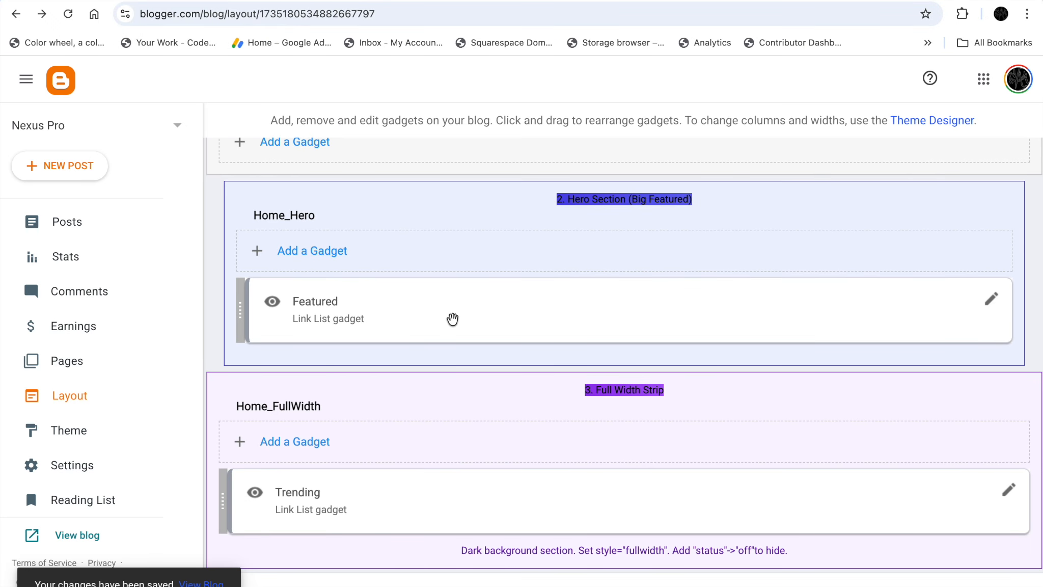
{"action": "scroll", "coordinate": [473, 408], "scroll_direction": "down", "scroll_amount": 1}
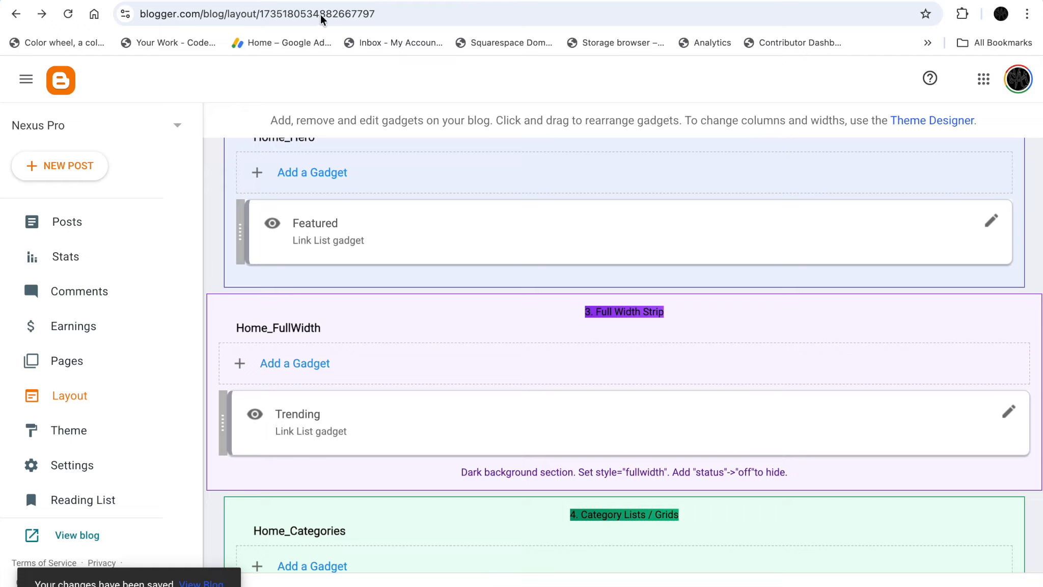
{"action": "left_click", "coordinate": [322, 0]}
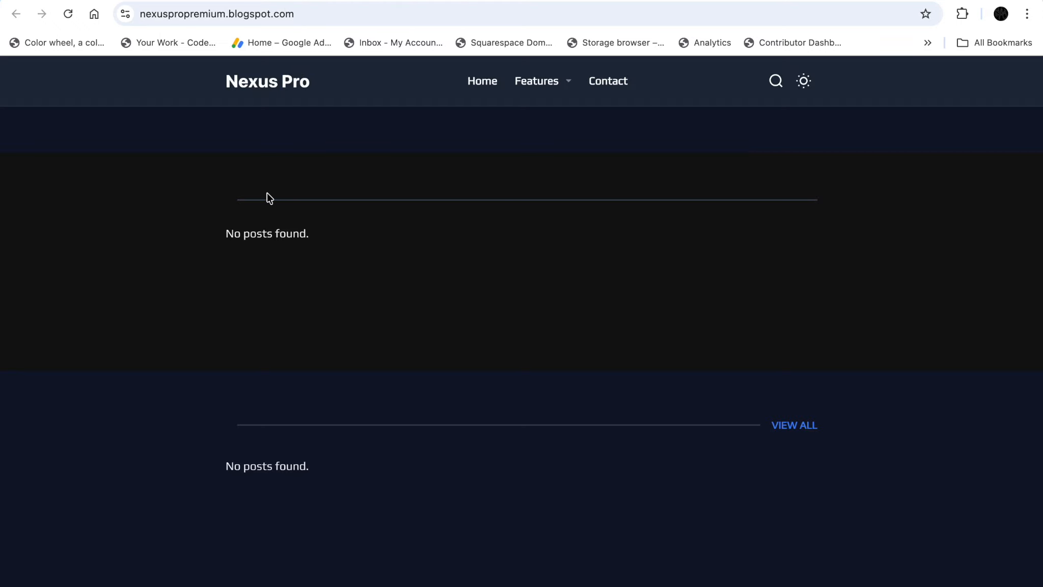
{"action": "left_click", "coordinate": [204, 1]}
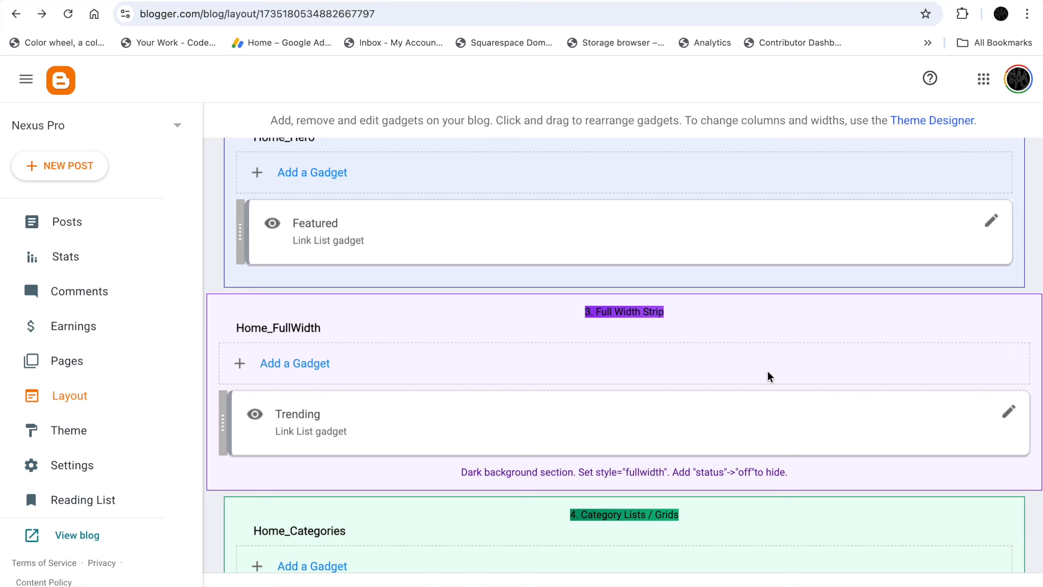
Set the status item of the Trending gadget in Home_FullWidth to off, then save the gadget and the layout
{"action": "left_click", "coordinate": [1008, 411]}
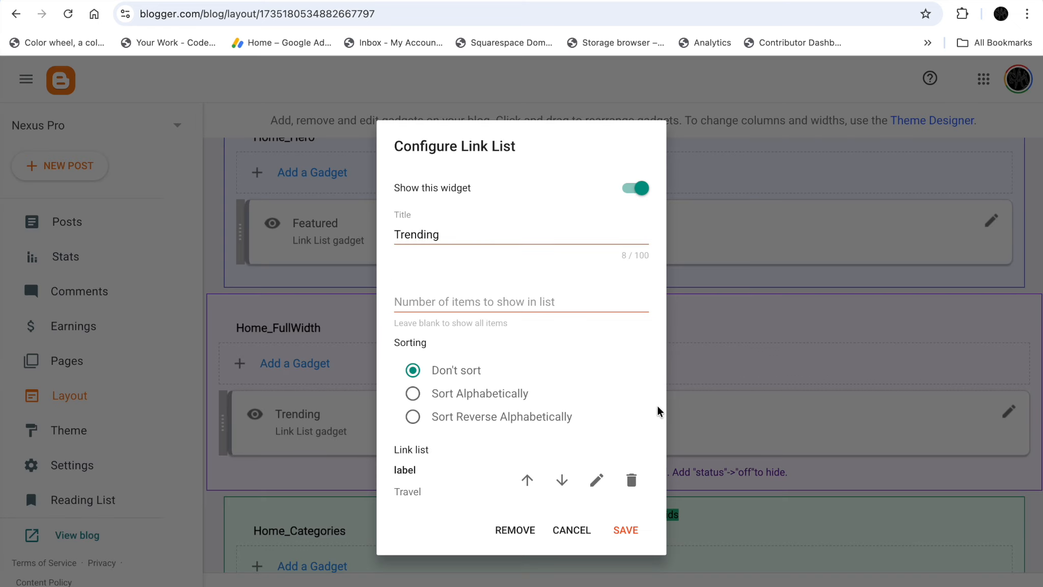
{"action": "scroll", "coordinate": [547, 380], "scroll_direction": "down", "scroll_amount": 3}
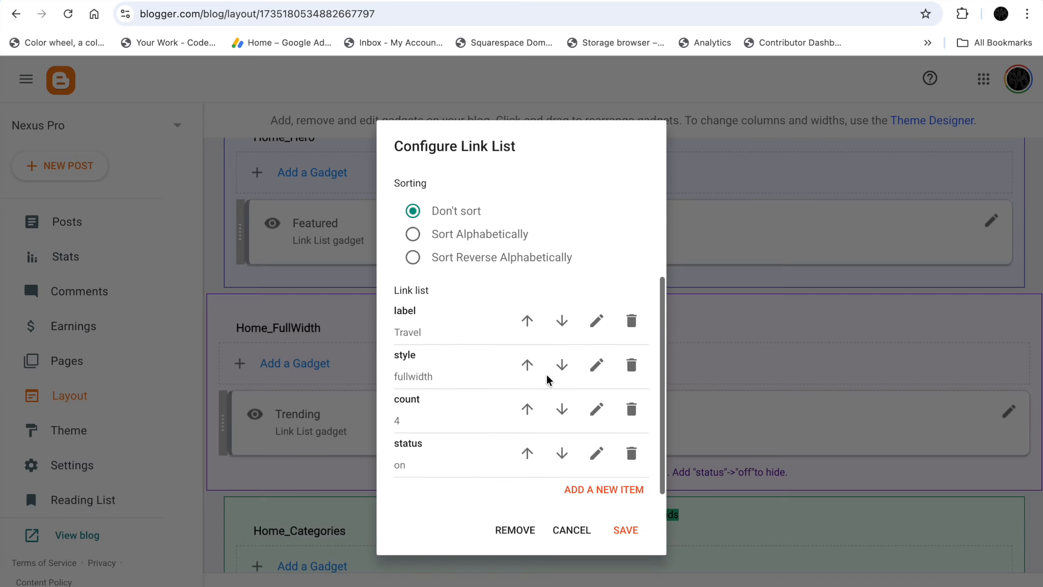
{"action": "left_click", "coordinate": [599, 456]}
{"action": "scroll", "coordinate": [419, 471], "scroll_direction": "down", "scroll_amount": 2}
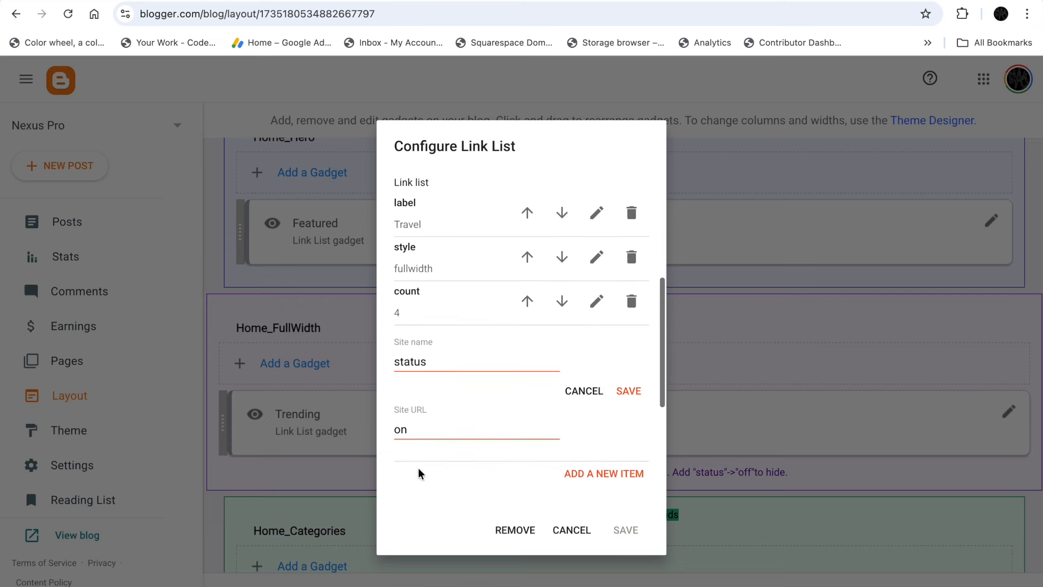
{"action": "double_click", "coordinate": [412, 424]}
{"action": "type", "text": "o"}
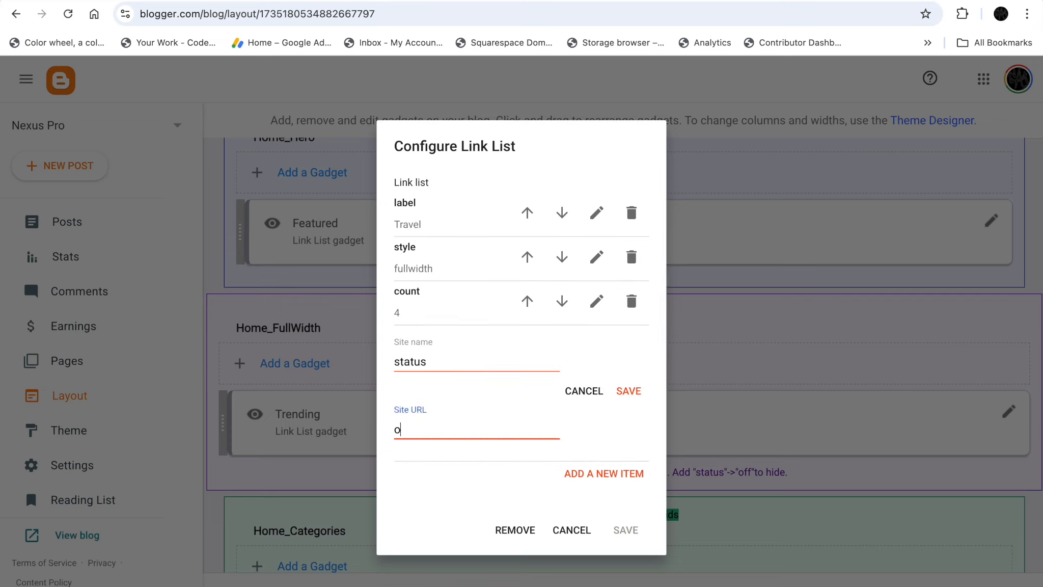
{"action": "left_click", "coordinate": [629, 390]}
{"action": "left_click", "coordinate": [626, 531]}
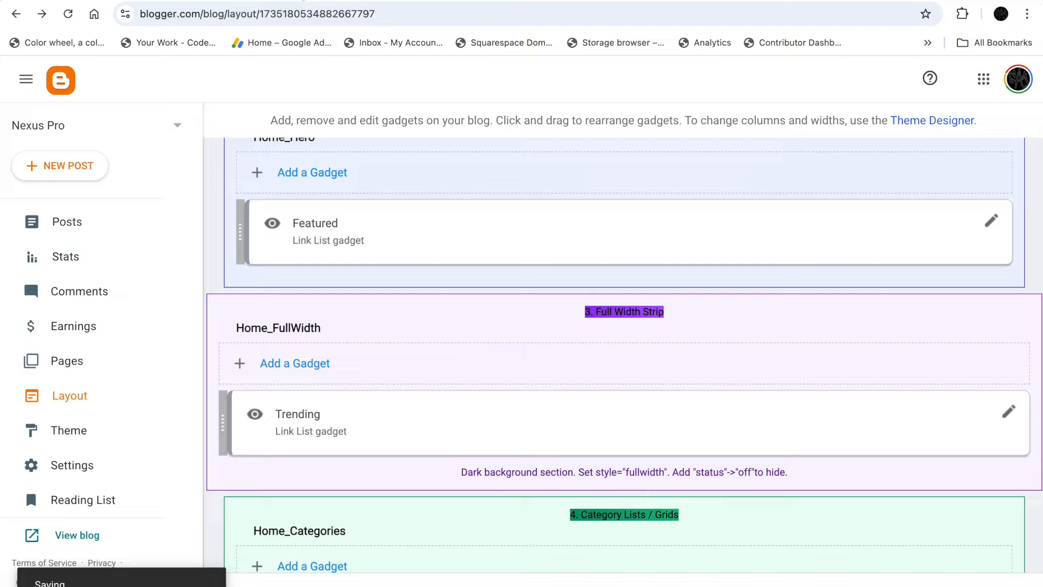
Check the remaining homepage sections on the refreshed live blog and return to the layout editor
{"action": "left_click", "coordinate": [302, 0]}
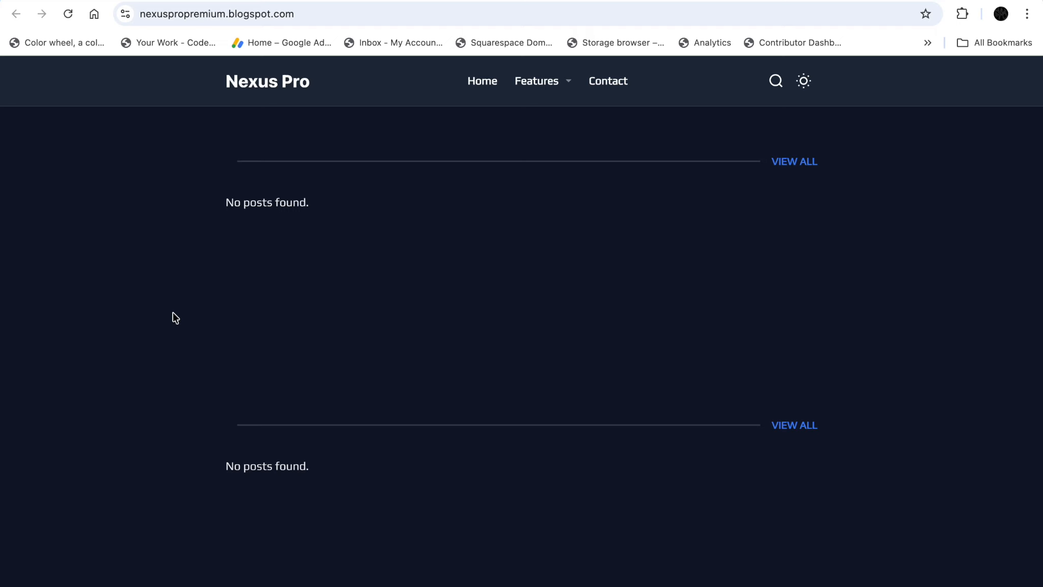
{"action": "scroll", "coordinate": [175, 318], "scroll_direction": "down", "scroll_amount": 5}
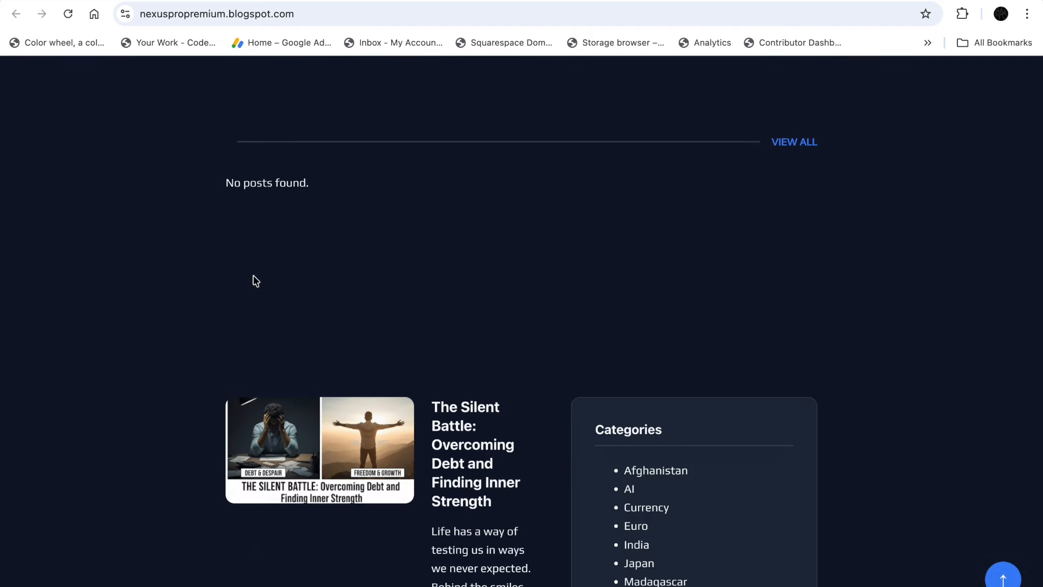
{"action": "scroll", "coordinate": [427, 397], "scroll_direction": "up", "scroll_amount": 5}
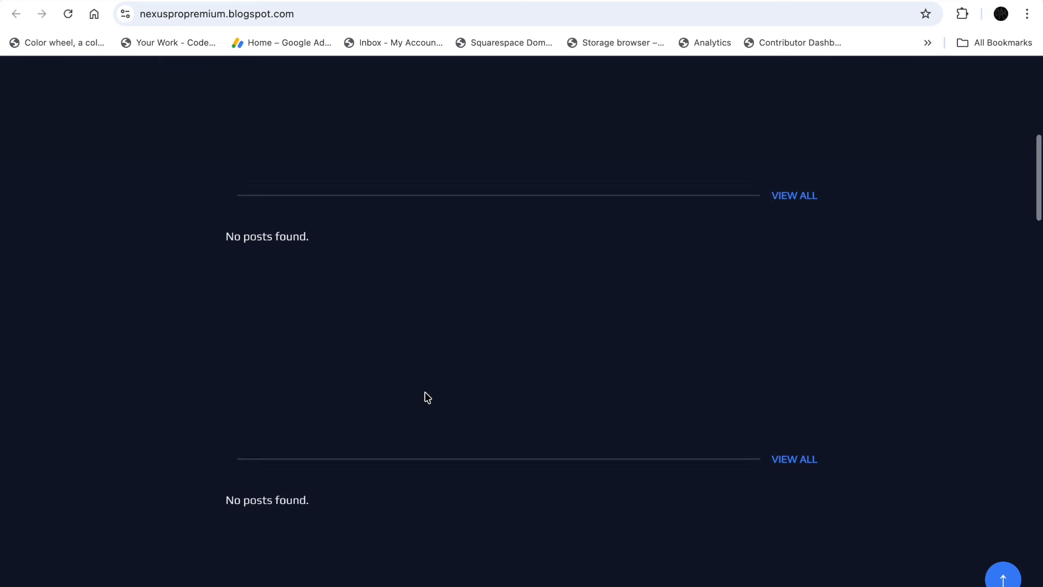
{"action": "scroll", "coordinate": [428, 397], "scroll_direction": "up", "scroll_amount": 8}
{"action": "left_click", "coordinate": [138, 0]}
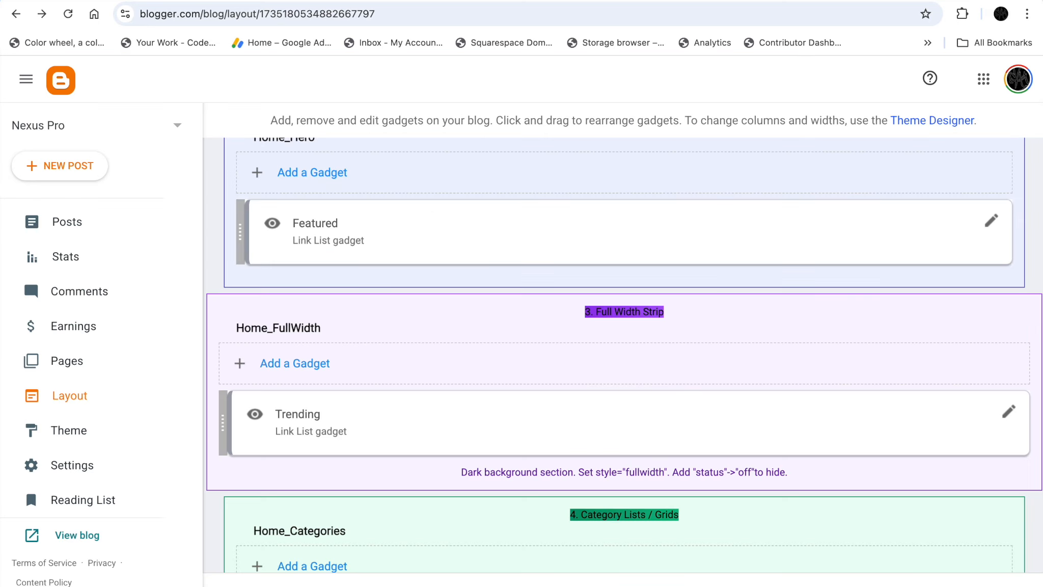
Remove the Featured link list gadget from the Home_Hero section and save the layout
{"action": "scroll", "coordinate": [589, 369], "scroll_direction": "up", "scroll_amount": 3}
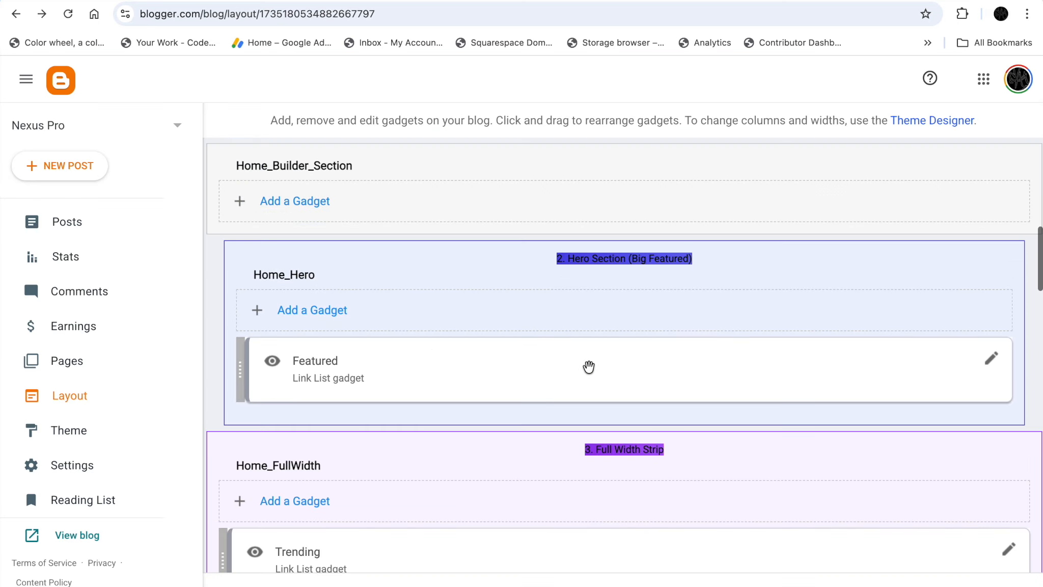
{"action": "left_click", "coordinate": [991, 358]}
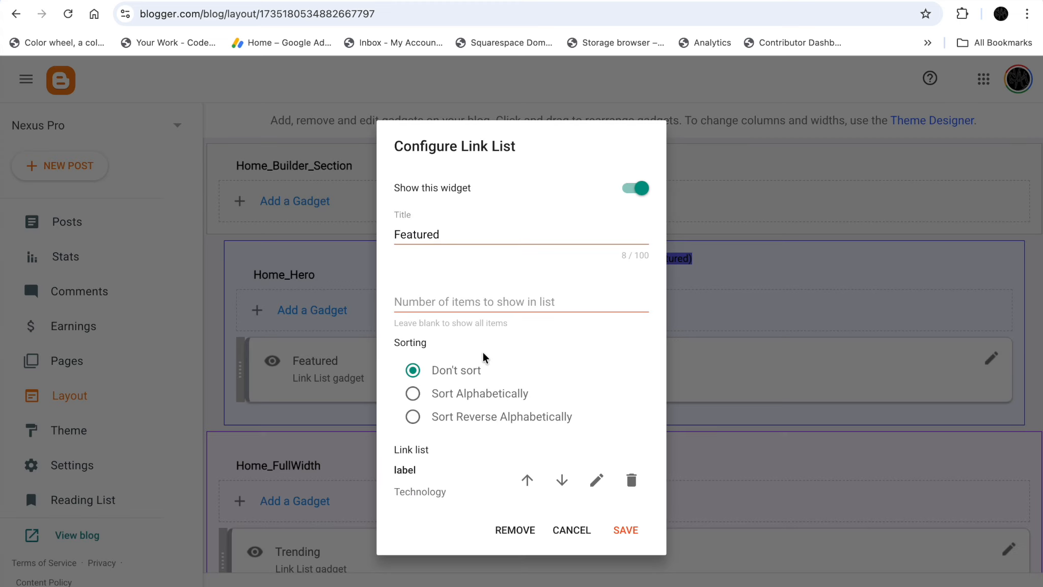
{"action": "scroll", "coordinate": [484, 390], "scroll_direction": "down", "scroll_amount": 3}
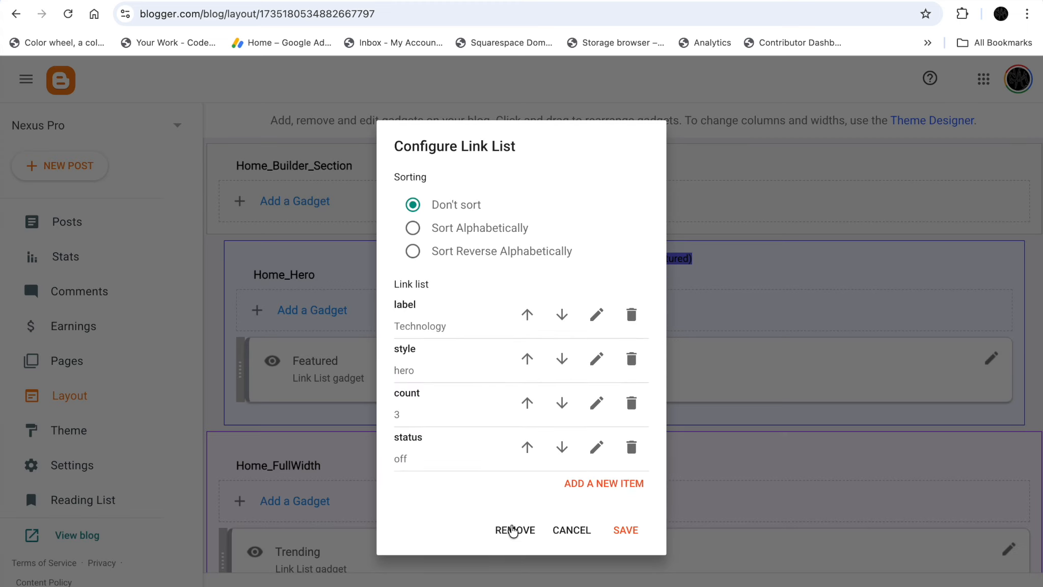
{"action": "left_click", "coordinate": [513, 530]}
{"action": "left_click", "coordinate": [618, 378]}
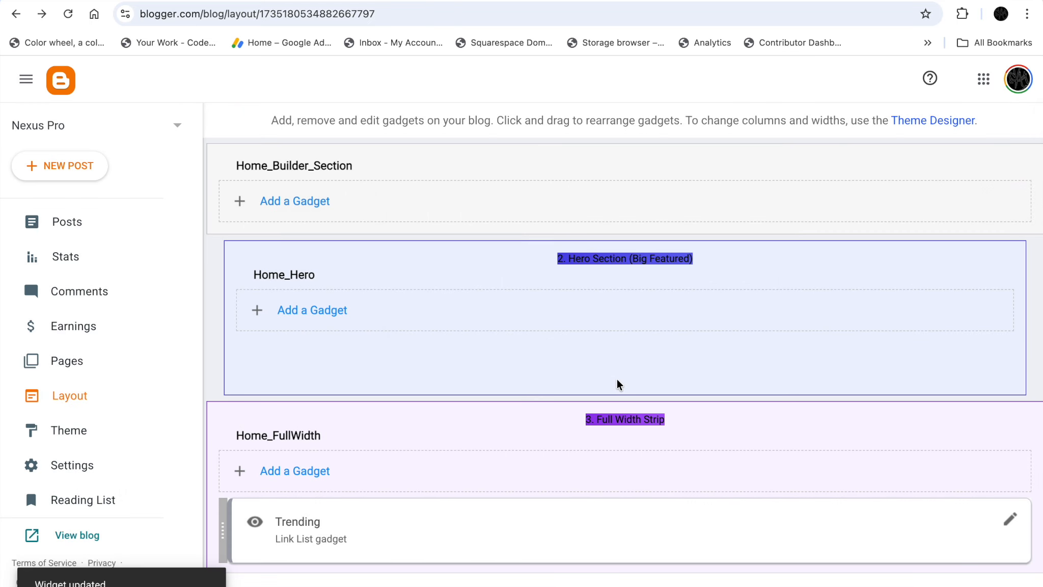
{"action": "mouse_move", "coordinate": [943, 585]}
Reload the live blog to check the homepage without the Featured gadget, and return to the layout editor
{"action": "mouse_move", "coordinate": [351, 5]}
{"action": "left_click", "coordinate": [282, 5]}
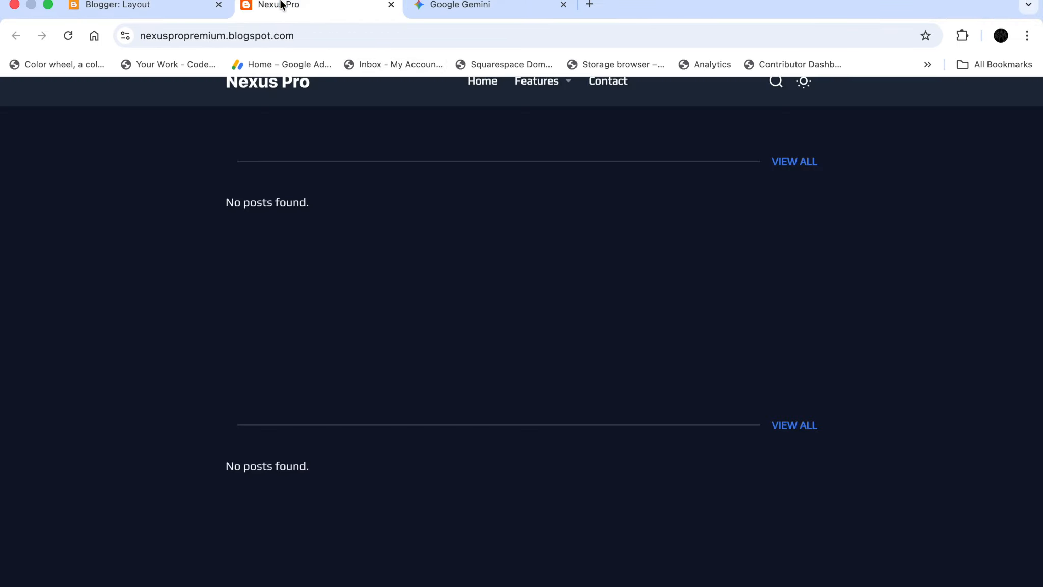
{"action": "left_click", "coordinate": [63, 41]}
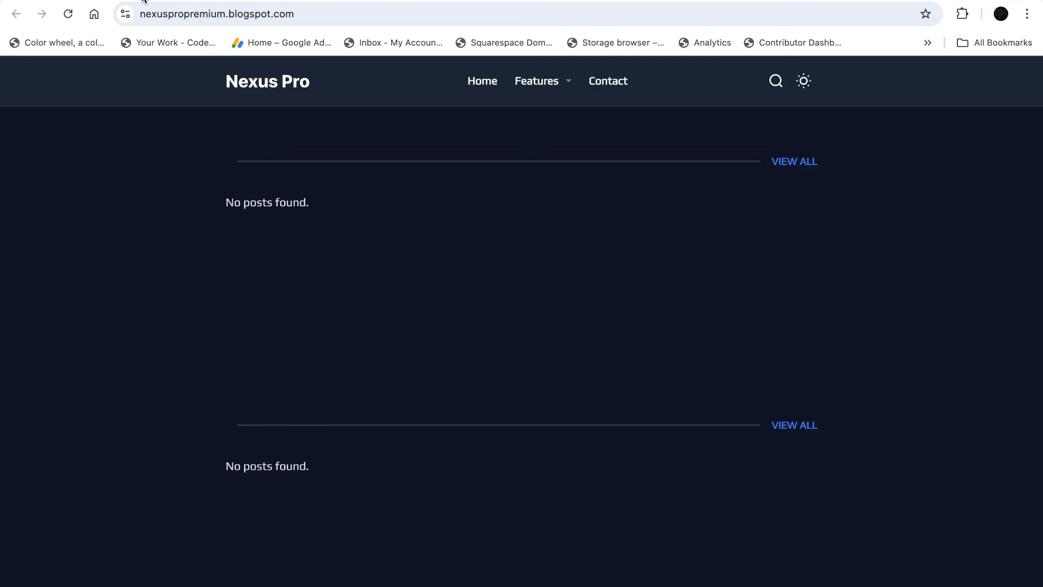
{"action": "left_click", "coordinate": [144, 4]}
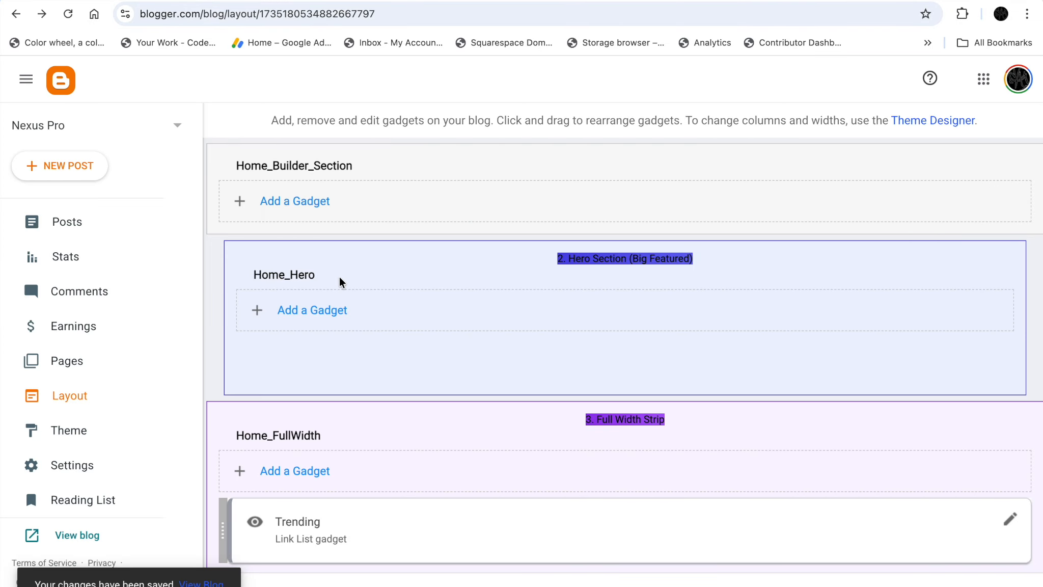
Add a new Link List gadget to the Home_Hero section
{"action": "left_click", "coordinate": [320, 311]}
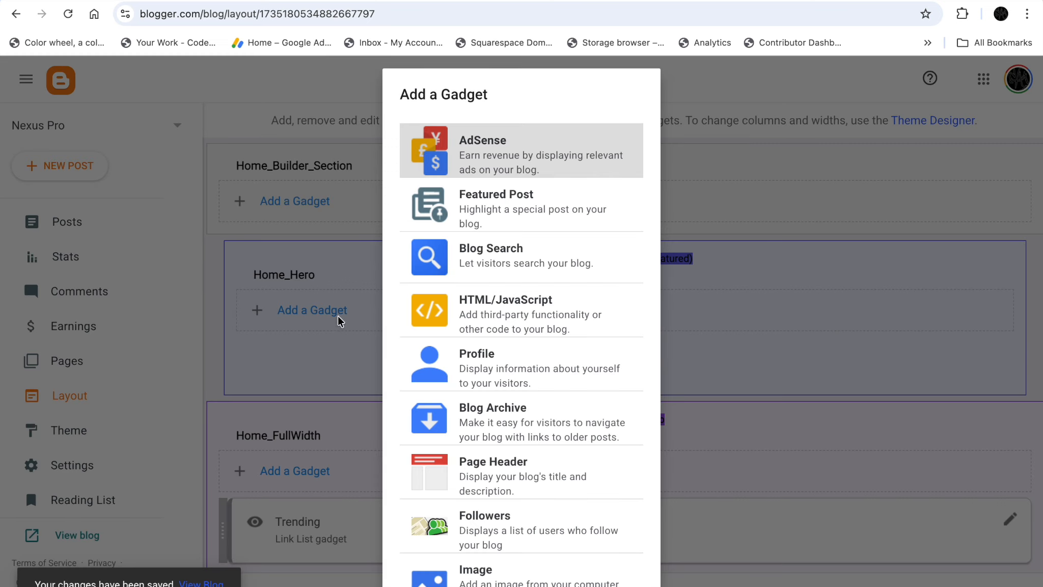
{"action": "scroll", "coordinate": [494, 453], "scroll_direction": "down", "scroll_amount": 1}
{"action": "scroll", "coordinate": [493, 453], "scroll_direction": "down", "scroll_amount": 3}
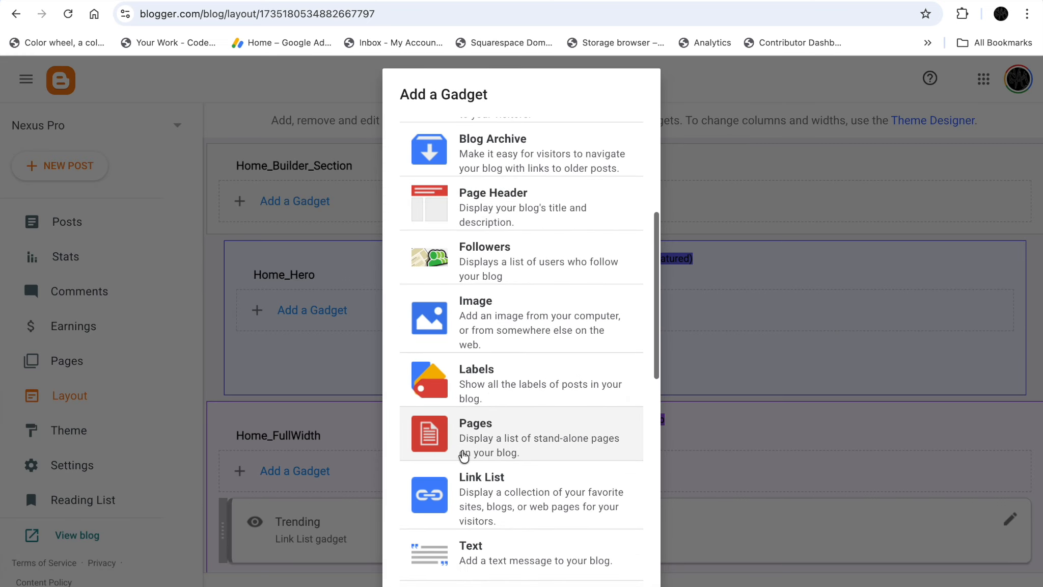
{"action": "left_click", "coordinate": [490, 478]}
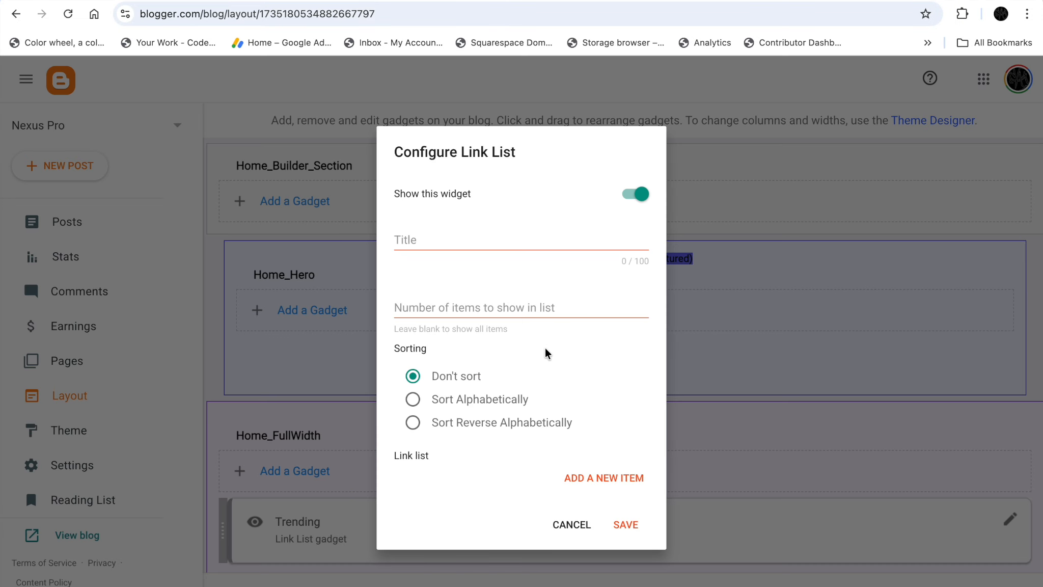
Add an item to the new link list with site name label and site URL AI
{"action": "left_click", "coordinate": [600, 480]}
{"action": "scroll", "coordinate": [484, 454], "scroll_direction": "down", "scroll_amount": 4}
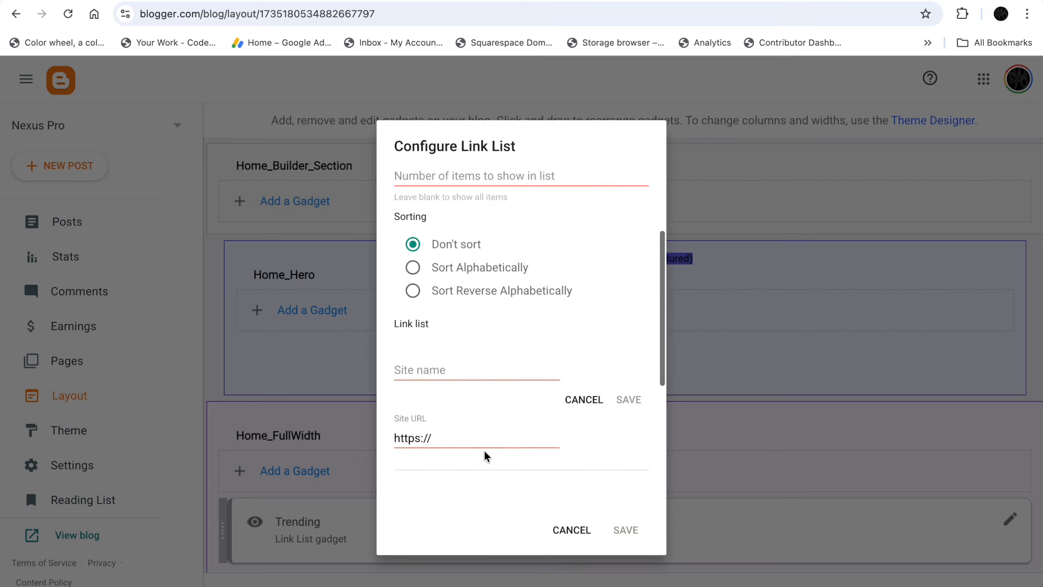
{"action": "left_click", "coordinate": [436, 301]}
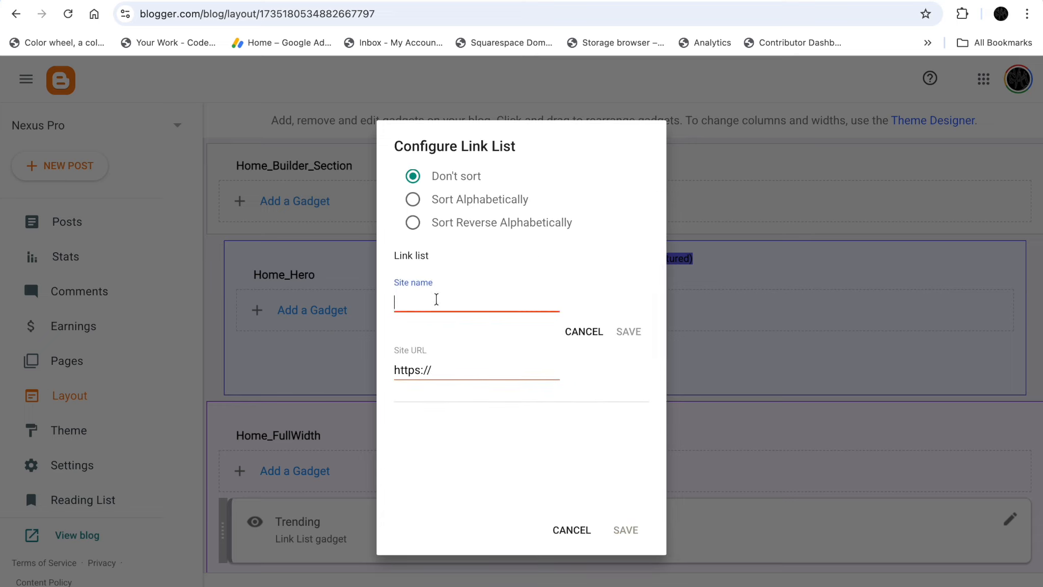
{"action": "type", "text": "I"}
{"action": "double_click", "coordinate": [410, 369]}
{"action": "left_click", "coordinate": [410, 370]}
{"action": "double_click", "coordinate": [410, 369]}
{"action": "key", "text": "BackSpace"}
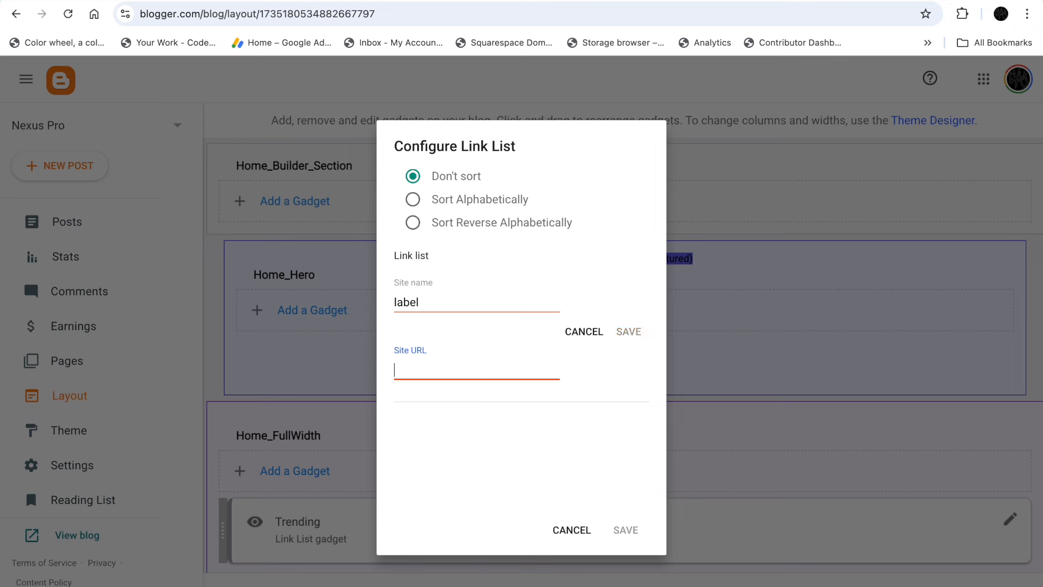
{"action": "type", "text": "AI"}
{"action": "left_click", "coordinate": [629, 333]}
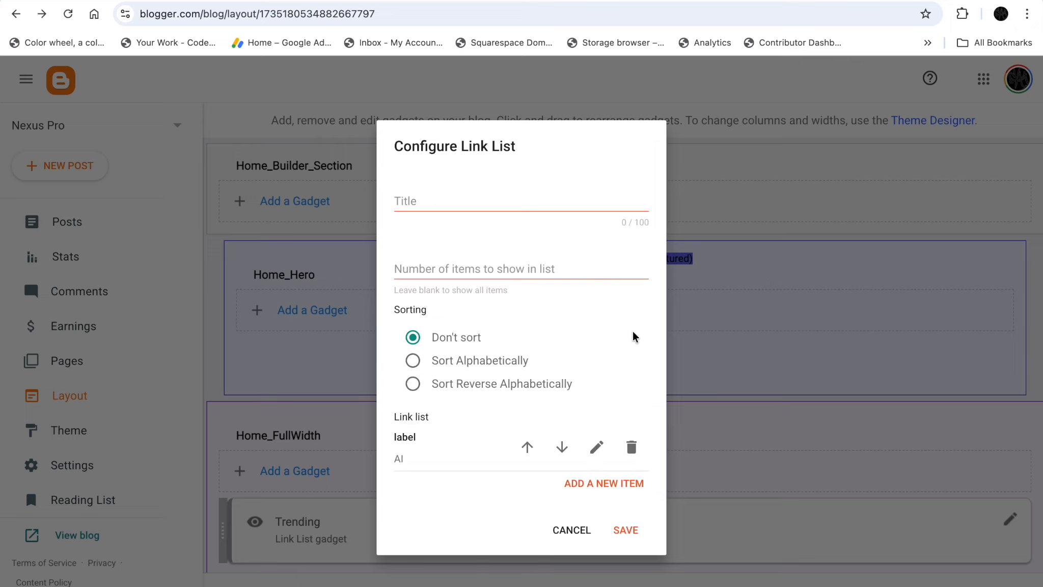
Add a second link list item with site name style and site URL grid
{"action": "left_click", "coordinate": [598, 484]}
{"action": "scroll", "coordinate": [450, 309], "scroll_direction": "down", "scroll_amount": 4}
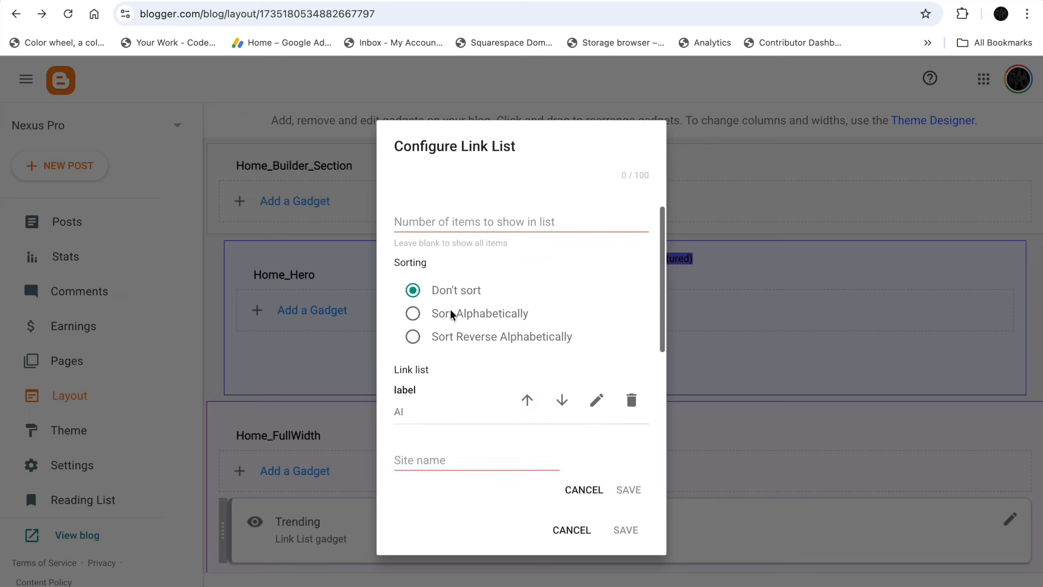
{"action": "left_click", "coordinate": [429, 296]}
{"action": "type", "text": "style"}
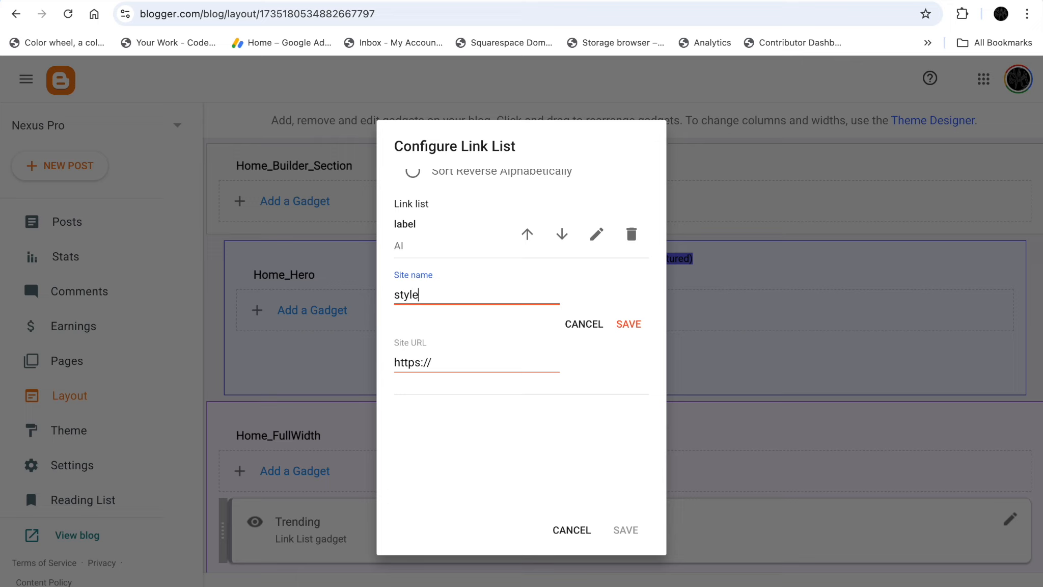
{"action": "key", "text": "Tab"}
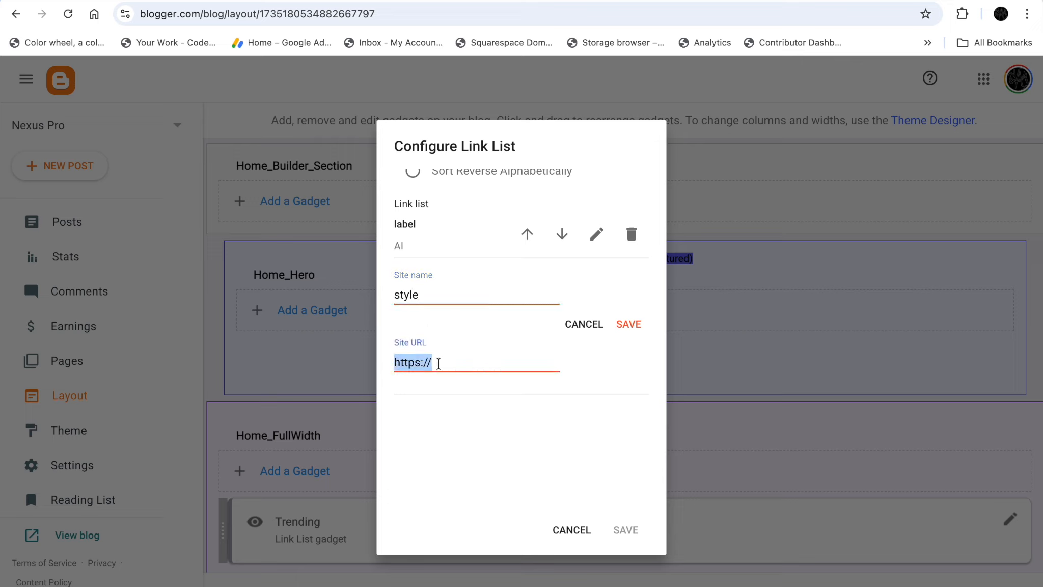
{"action": "type", "text": "grid"}
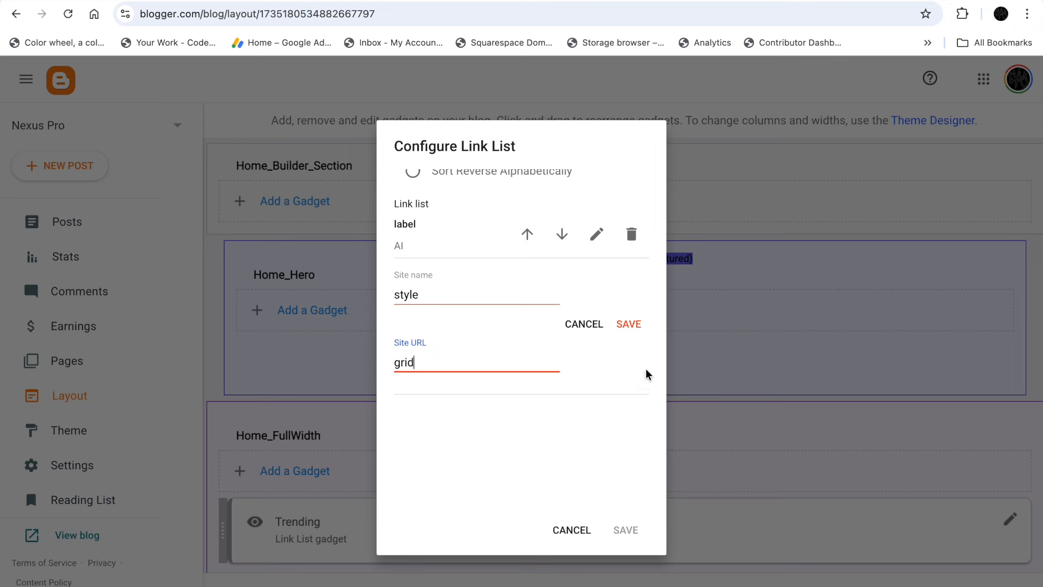
{"action": "left_click", "coordinate": [632, 324]}
Add a third link list item with site name count and site URL 4, then save the gadget
{"action": "left_click", "coordinate": [596, 482]}
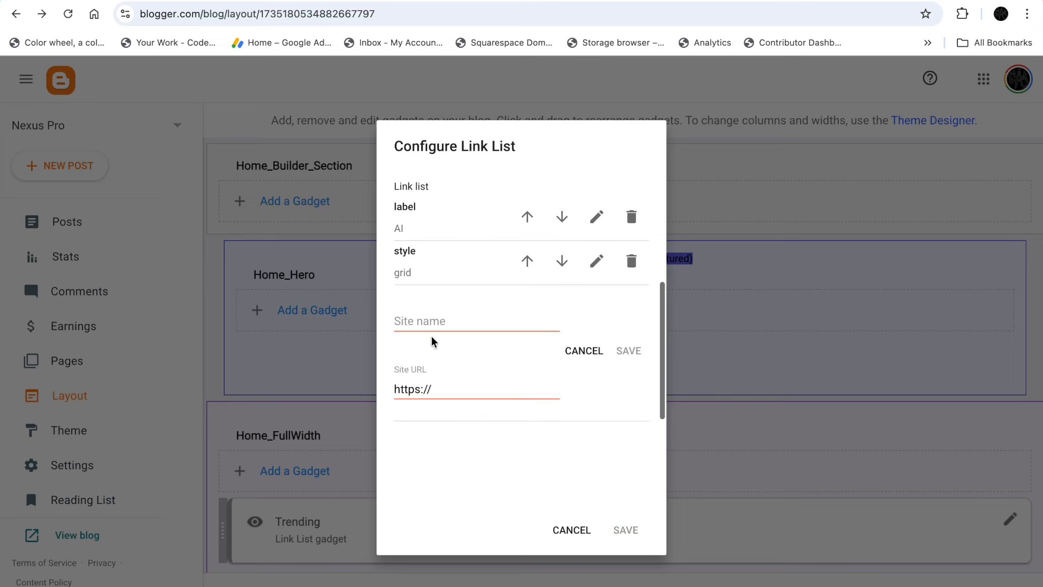
{"action": "left_click", "coordinate": [432, 322]}
{"action": "type", "text": "count"}
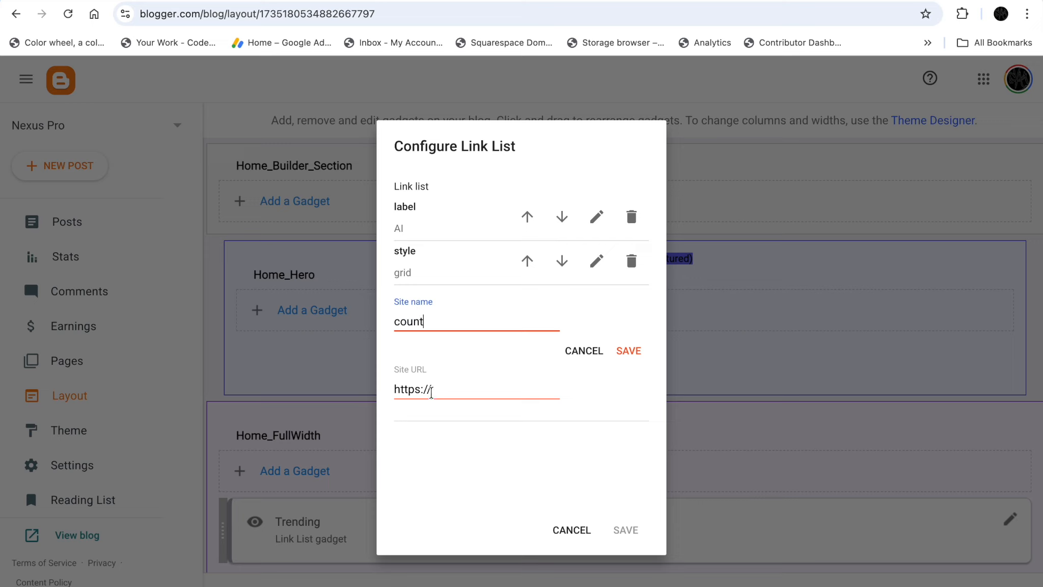
{"action": "left_click", "coordinate": [431, 390]}
{"action": "double_click", "coordinate": [433, 390]}
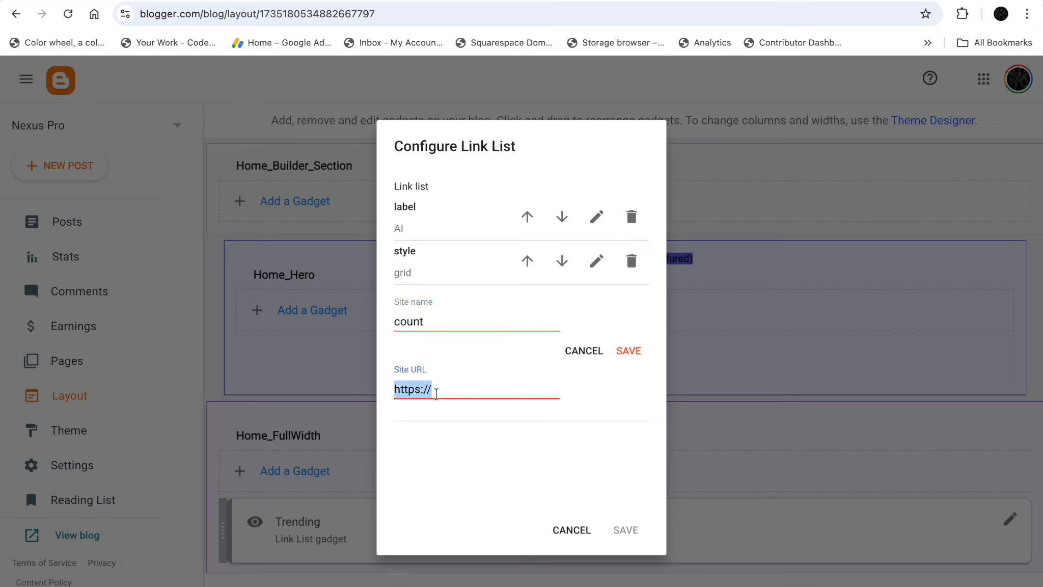
{"action": "type", "text": "4"}
{"action": "left_click", "coordinate": [626, 352]}
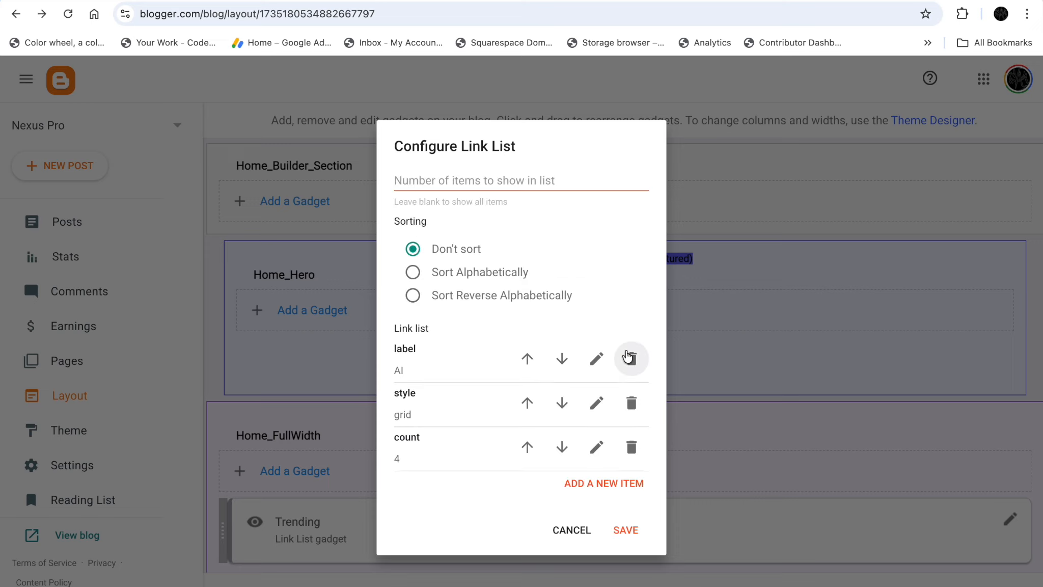
{"action": "left_click", "coordinate": [627, 529]}
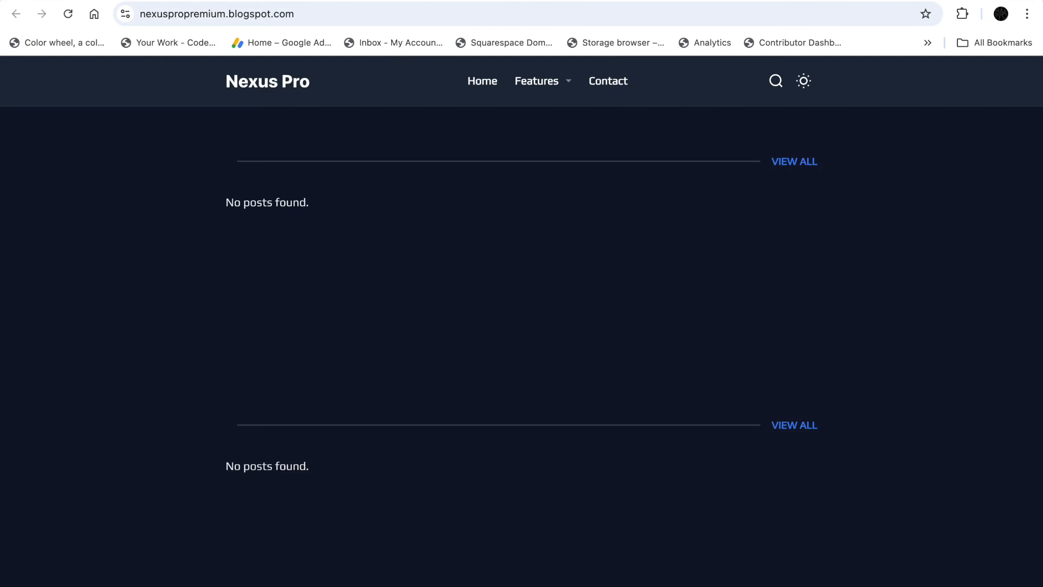
Reload the live blog, examine the AI post grid in the hero section, and return to the layout editor
{"action": "left_click", "coordinate": [64, 19]}
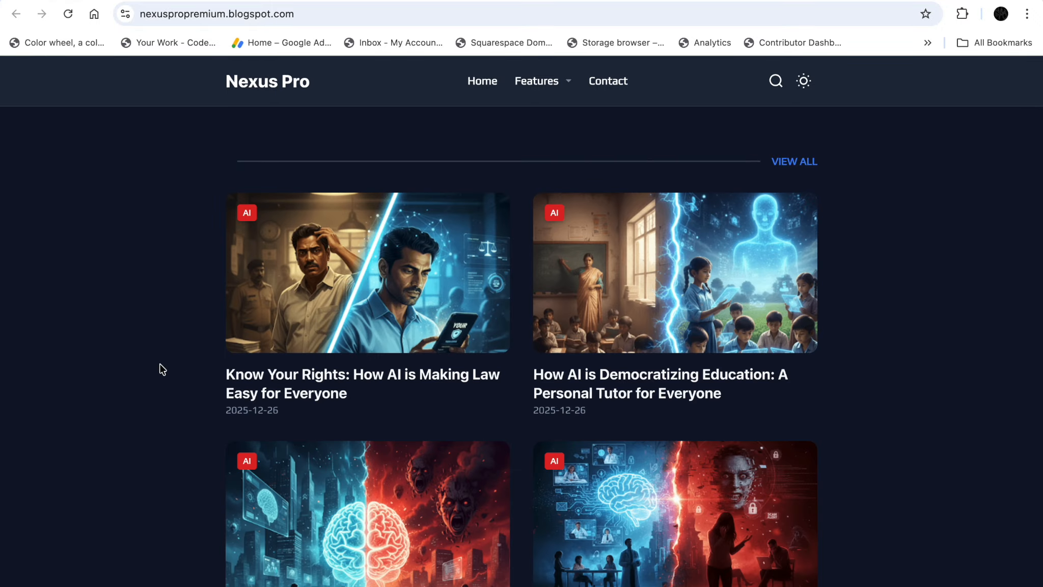
{"action": "scroll", "coordinate": [712, 287], "scroll_direction": "down", "scroll_amount": 4}
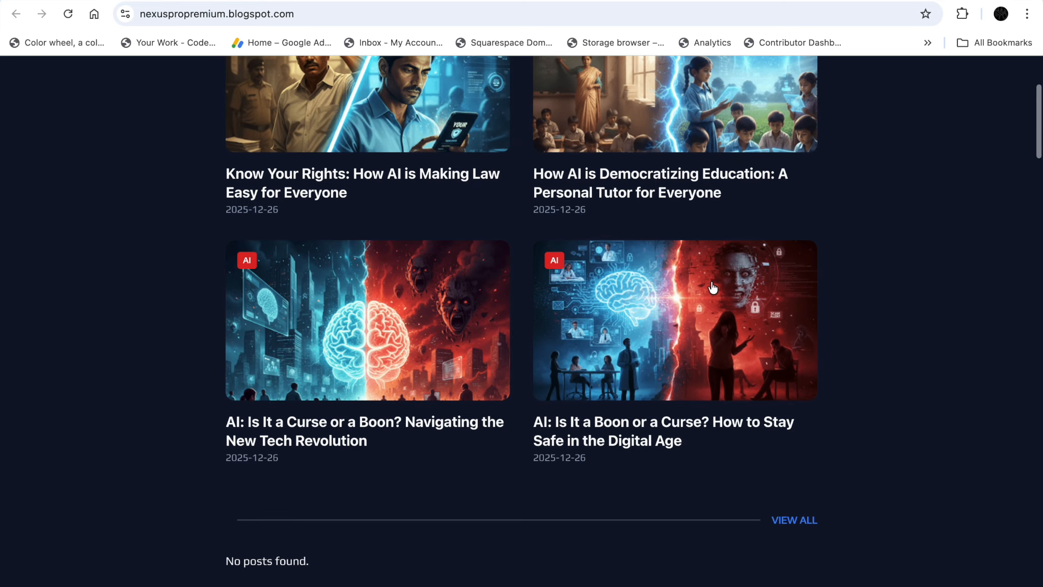
{"action": "scroll", "coordinate": [349, 322], "scroll_direction": "up", "scroll_amount": 4}
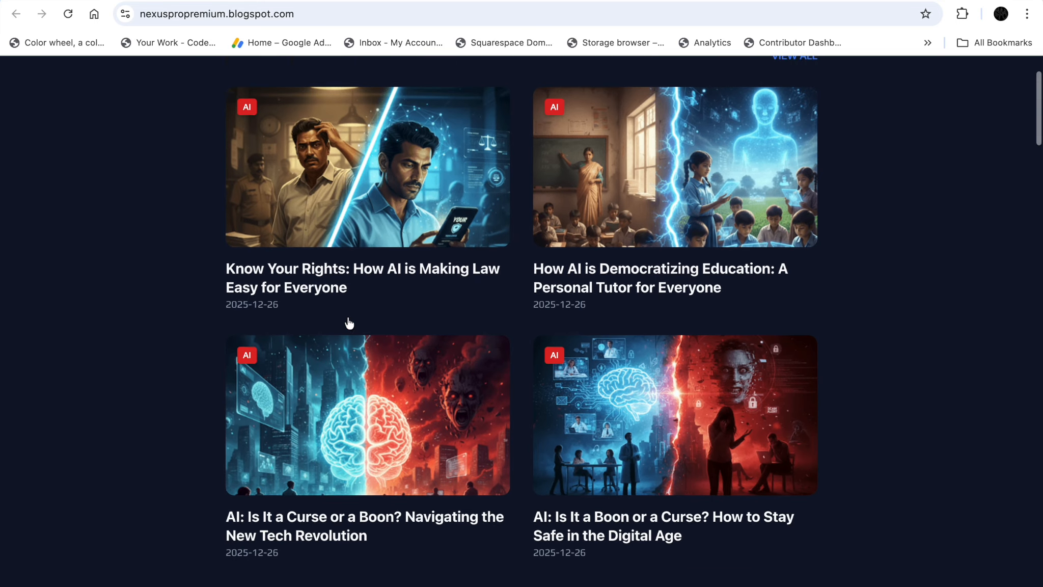
{"action": "left_click", "coordinate": [135, 1]}
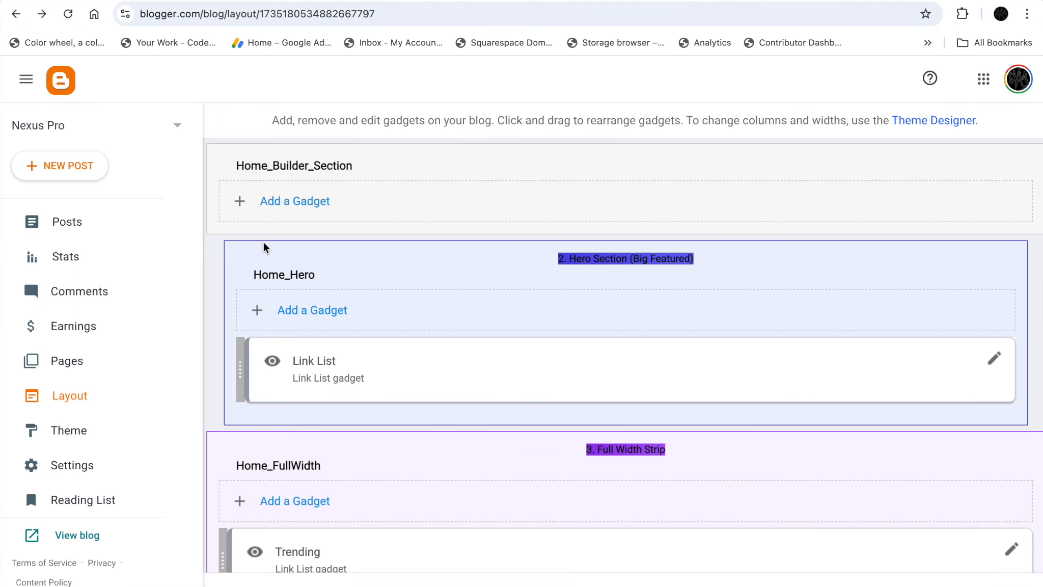
Set the status item of the Trending gadget in Home_FullWidth to on
{"action": "scroll", "coordinate": [328, 362], "scroll_direction": "down", "scroll_amount": 3}
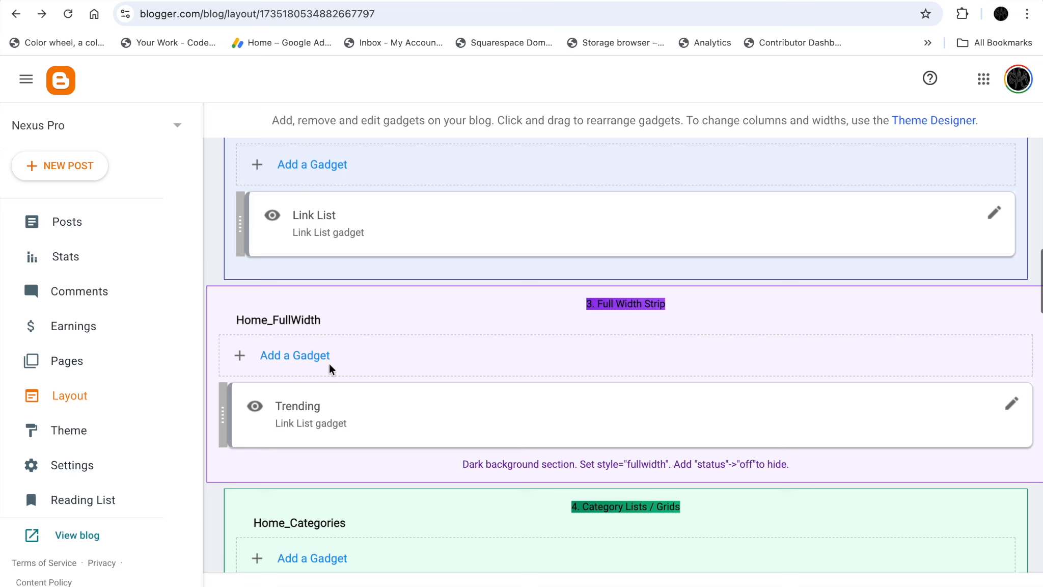
{"action": "left_click", "coordinate": [1012, 404]}
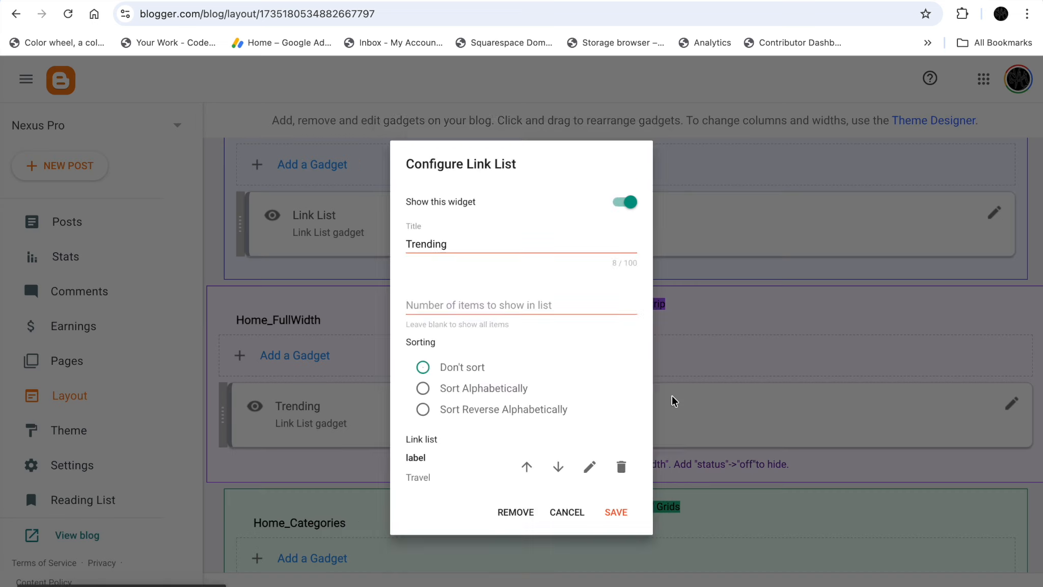
{"action": "scroll", "coordinate": [525, 412], "scroll_direction": "down", "scroll_amount": 3}
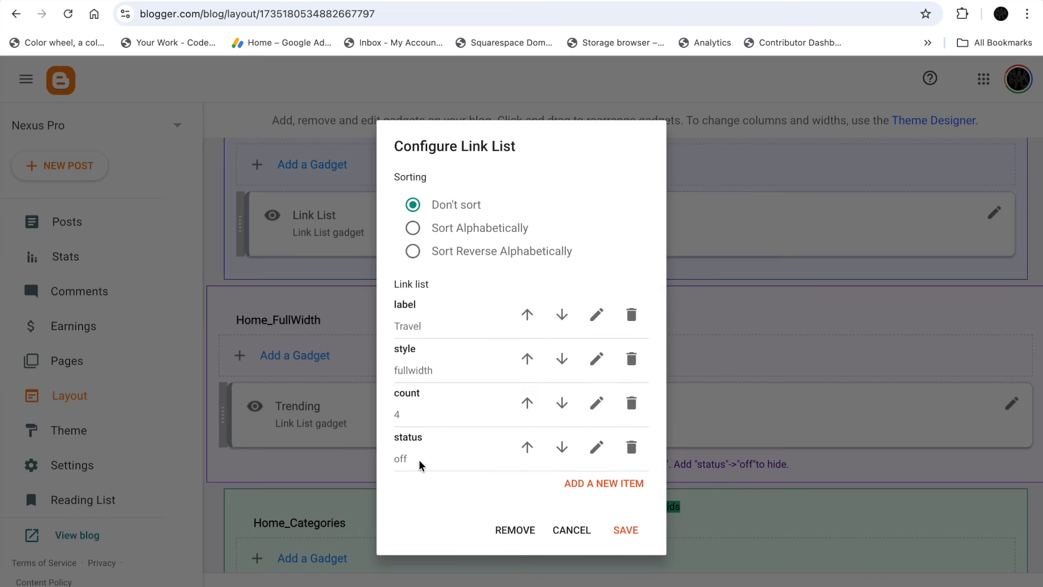
{"action": "left_click", "coordinate": [597, 449]}
{"action": "scroll", "coordinate": [444, 461], "scroll_direction": "down", "scroll_amount": 2}
{"action": "left_click", "coordinate": [410, 428]}
{"action": "double_click", "coordinate": [410, 428]}
{"action": "type", "text": "o"}
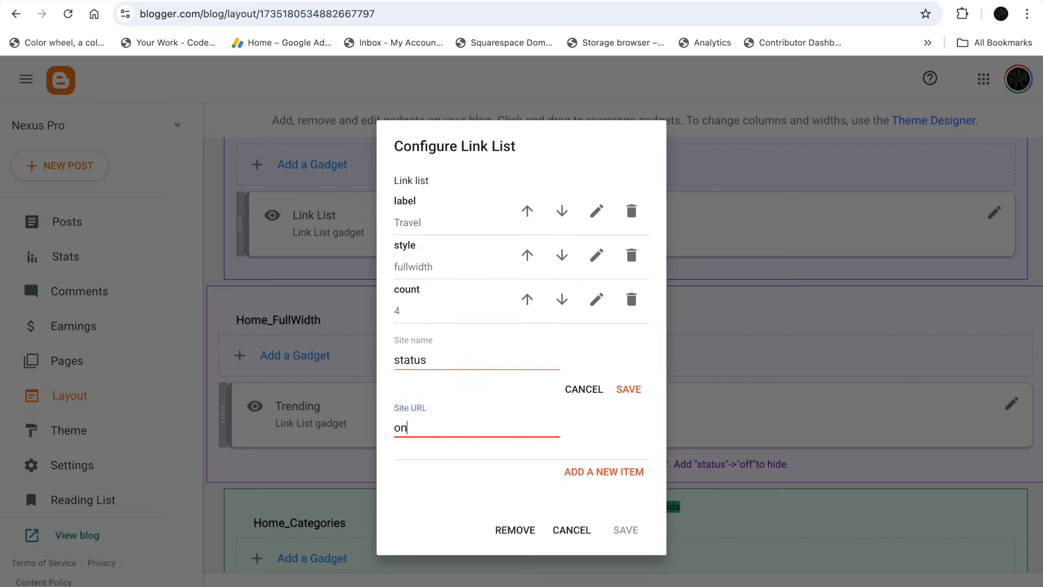
{"action": "type", "text": "n"}
{"action": "left_click", "coordinate": [624, 393]}
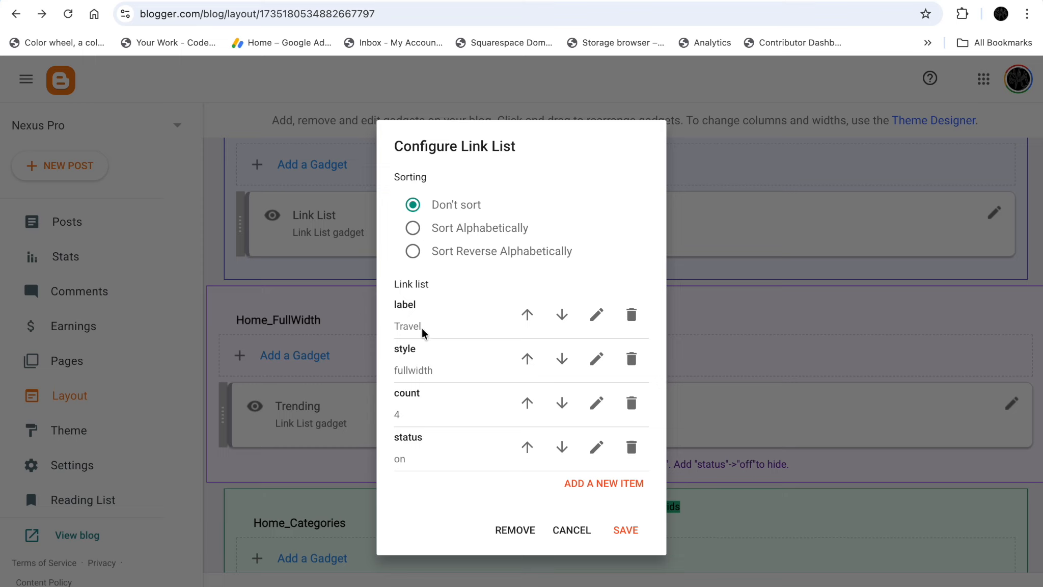
Set the label item's site URL to Self Help in the Trending gadget and save the gadget
{"action": "left_click", "coordinate": [595, 316]}
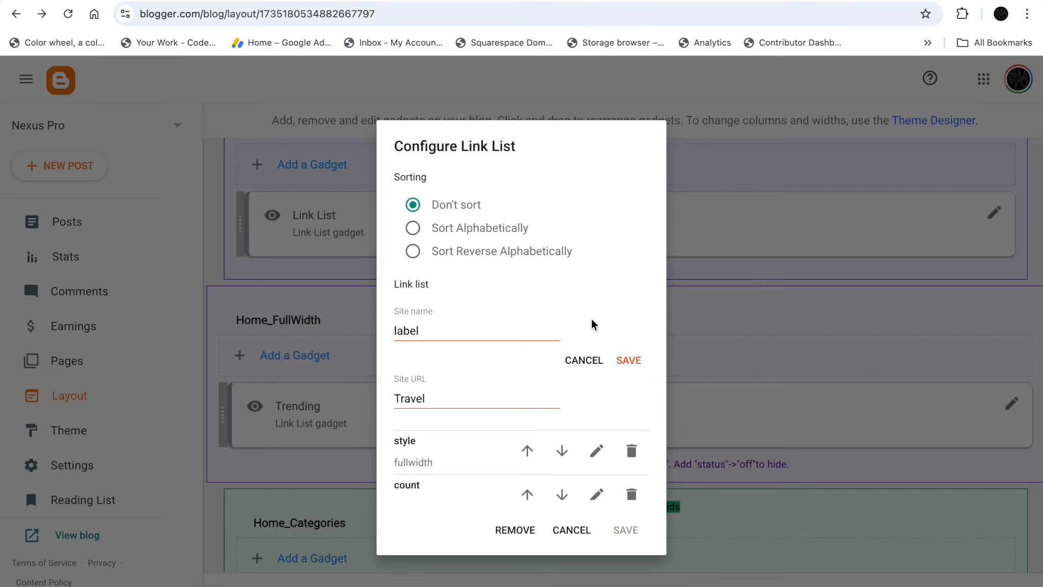
{"action": "double_click", "coordinate": [409, 398]}
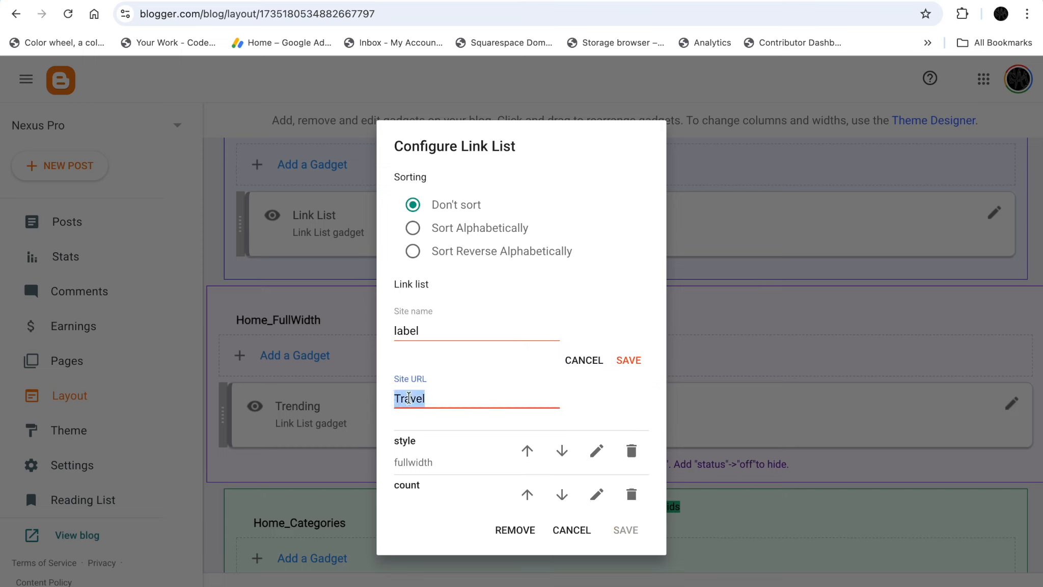
{"action": "type", "text": "Self Help"}
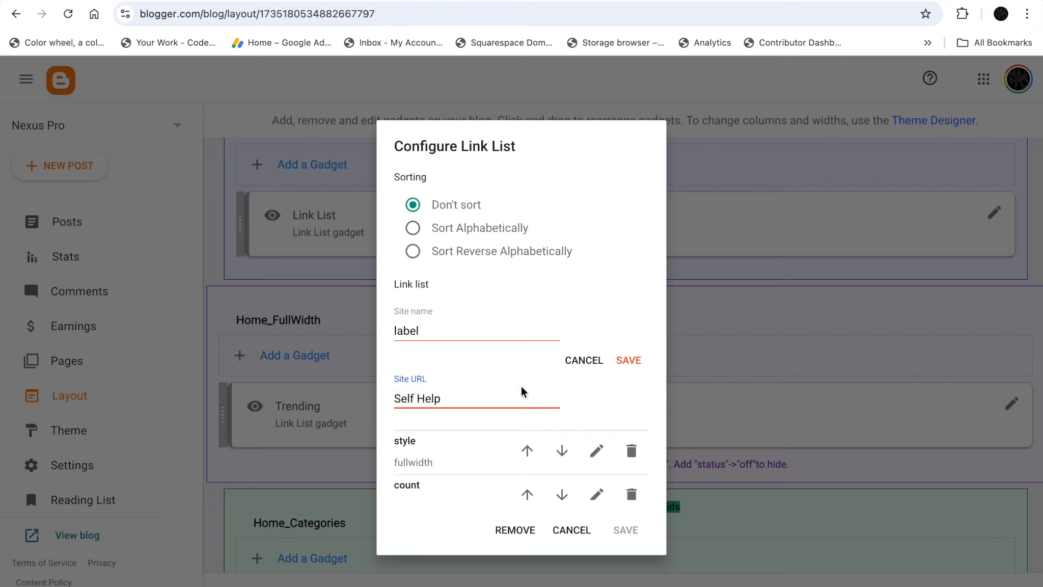
{"action": "left_click", "coordinate": [630, 360]}
{"action": "left_click", "coordinate": [627, 531]}
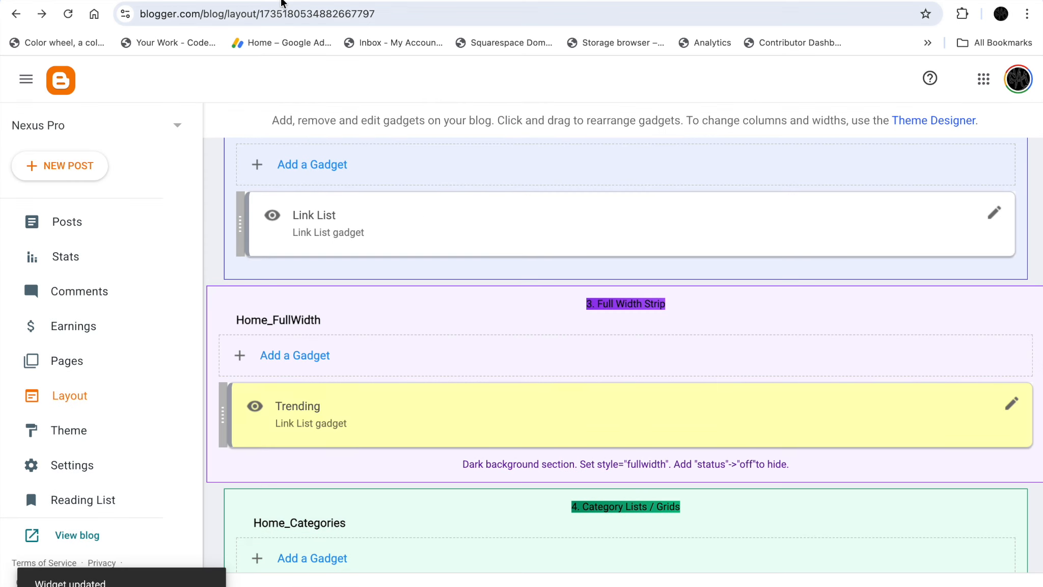
Reload the live blog, examine the full-width strip and the sections below it, and return to the layout editor
{"action": "left_click", "coordinate": [273, 1]}
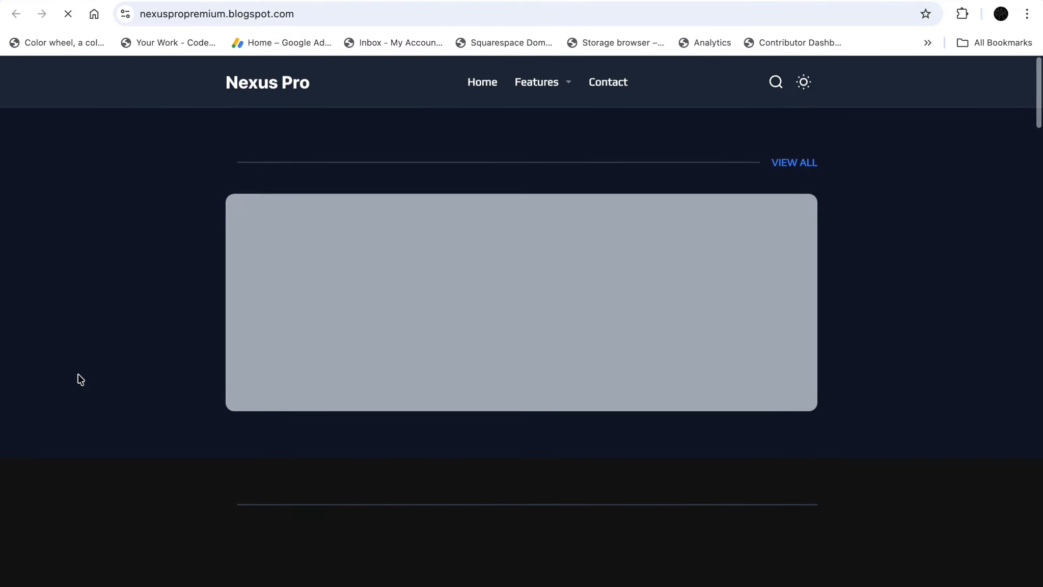
{"action": "scroll", "coordinate": [80, 380], "scroll_direction": "down", "scroll_amount": 10}
{"action": "scroll", "coordinate": [79, 377], "scroll_direction": "down", "scroll_amount": 1}
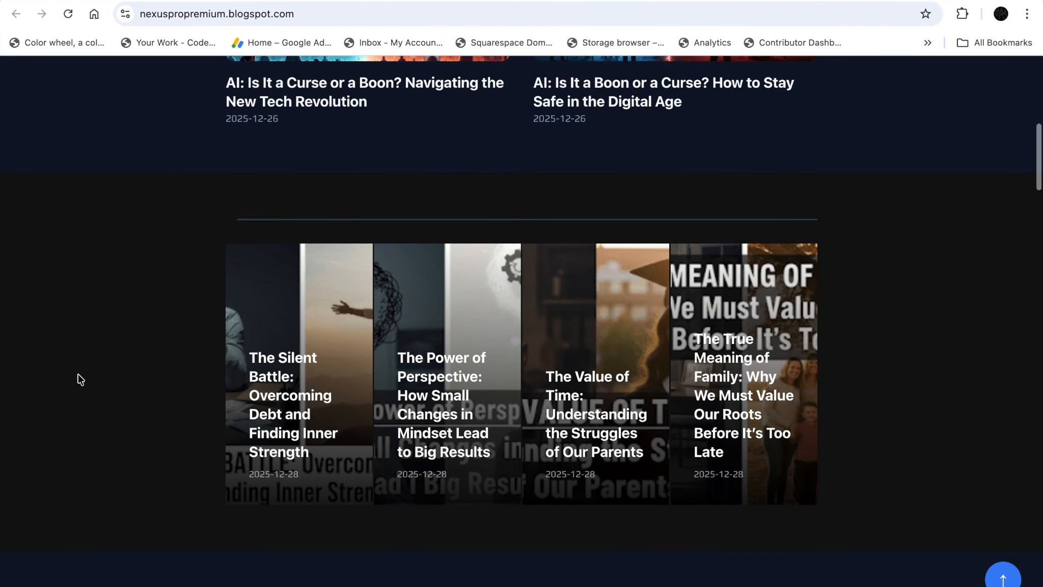
{"action": "scroll", "coordinate": [604, 390], "scroll_direction": "down", "scroll_amount": 3}
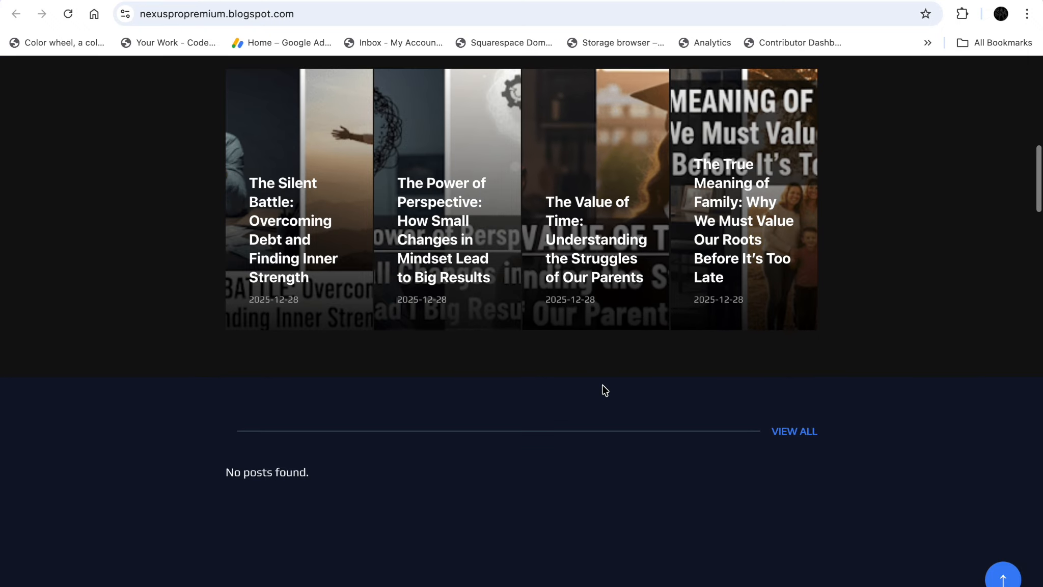
{"action": "scroll", "coordinate": [365, 246], "scroll_direction": "down", "scroll_amount": 5}
{"action": "scroll", "coordinate": [365, 246], "scroll_direction": "up", "scroll_amount": 10}
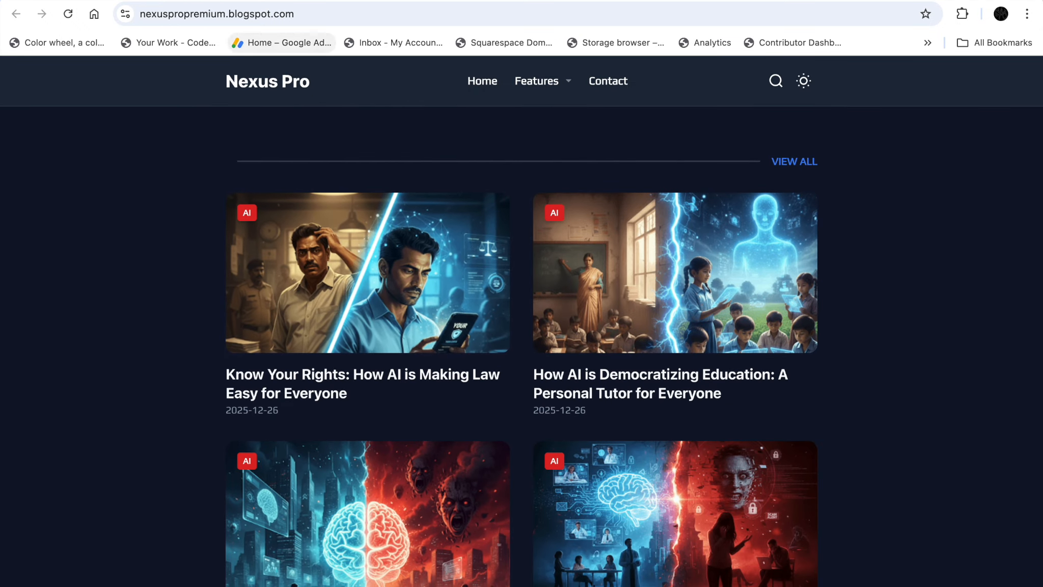
{"action": "left_click", "coordinate": [133, 6]}
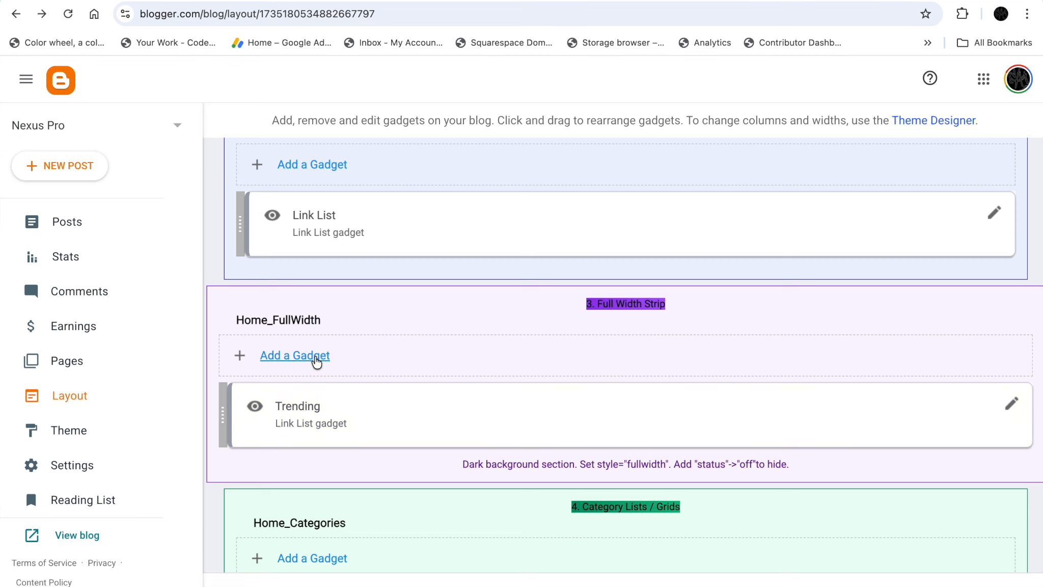
{"action": "scroll", "coordinate": [494, 355], "scroll_direction": "up", "scroll_amount": 2}
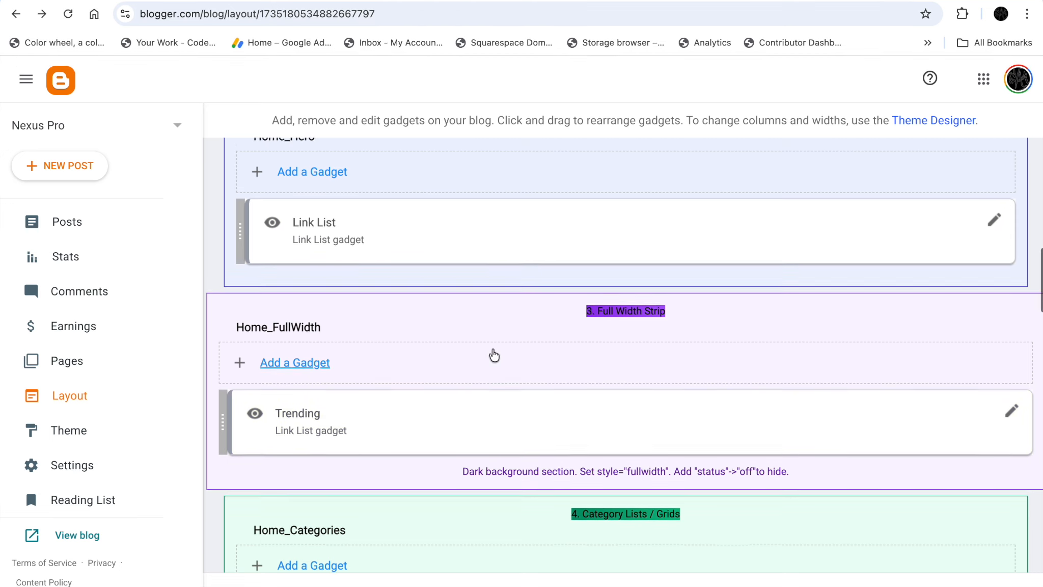